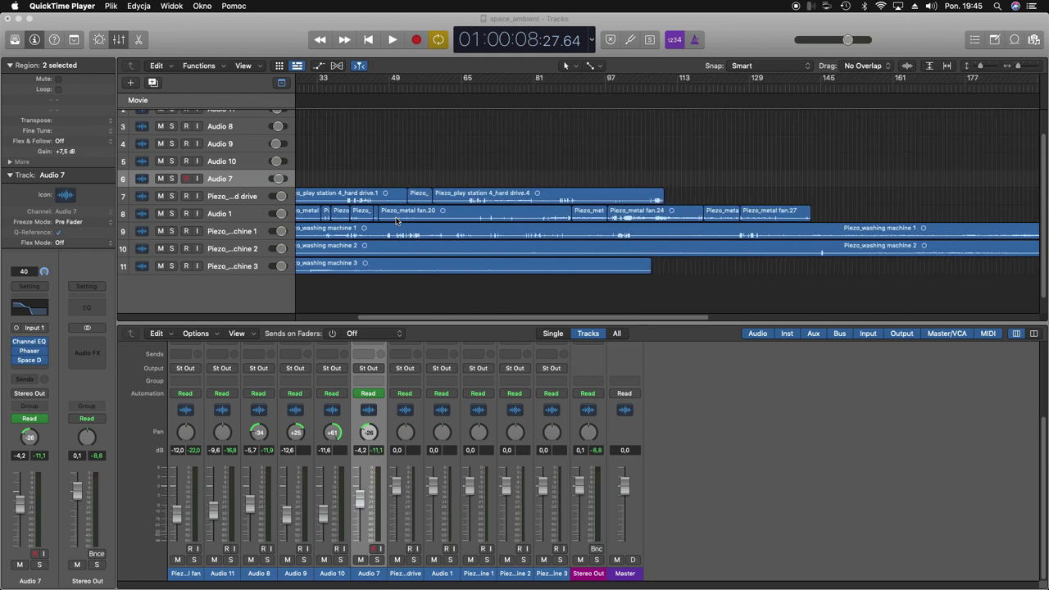
- Solo the PlayStation 4 hard drive recording on track 7 and play it from near the start of its first region
left_click_drag(325, 178, 788, 297)
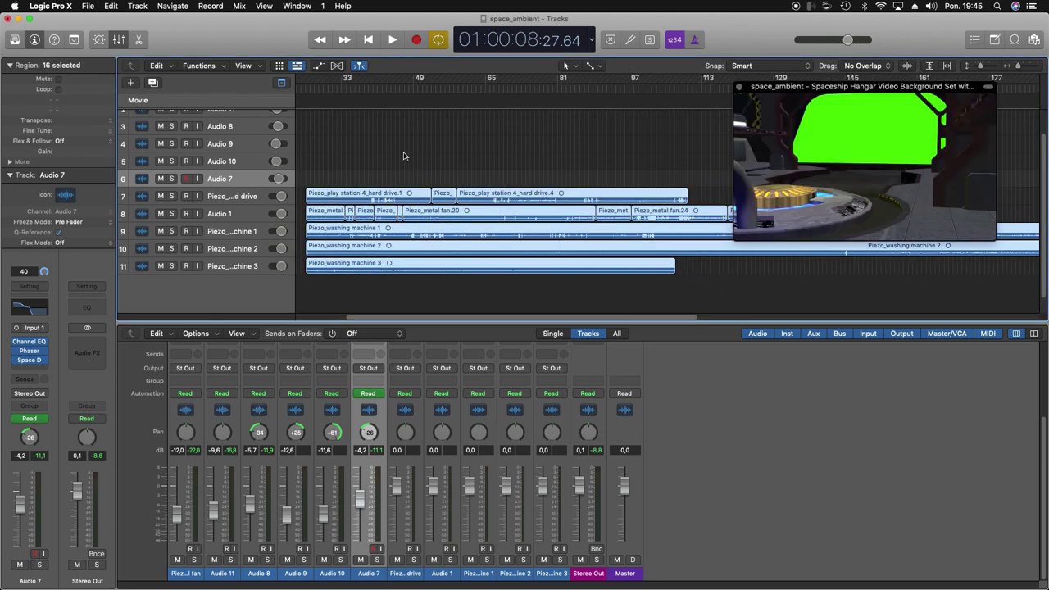
left_click(396, 157)
left_click(172, 196)
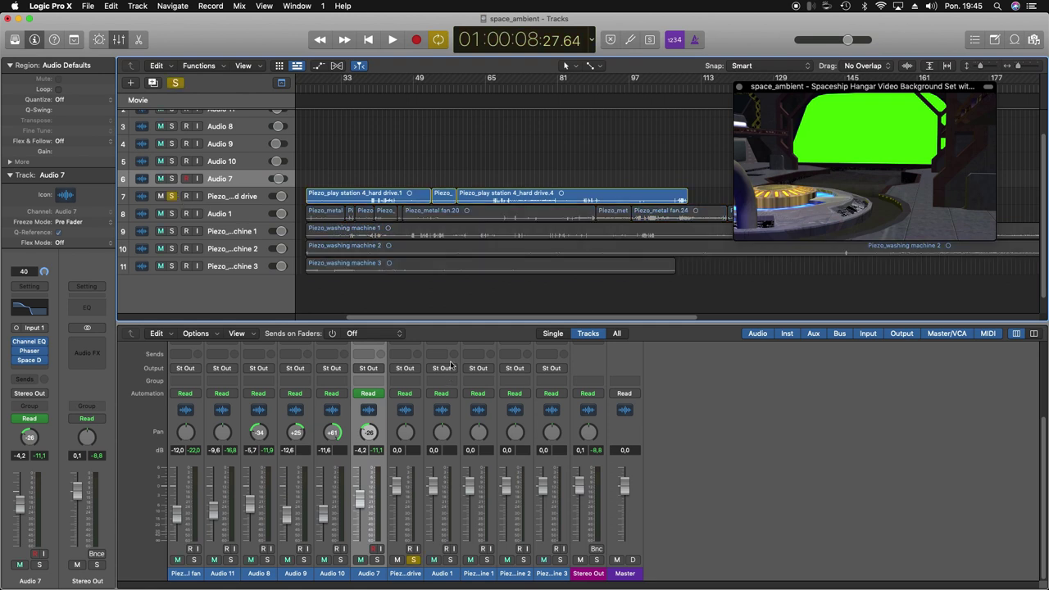
left_click(241, 195)
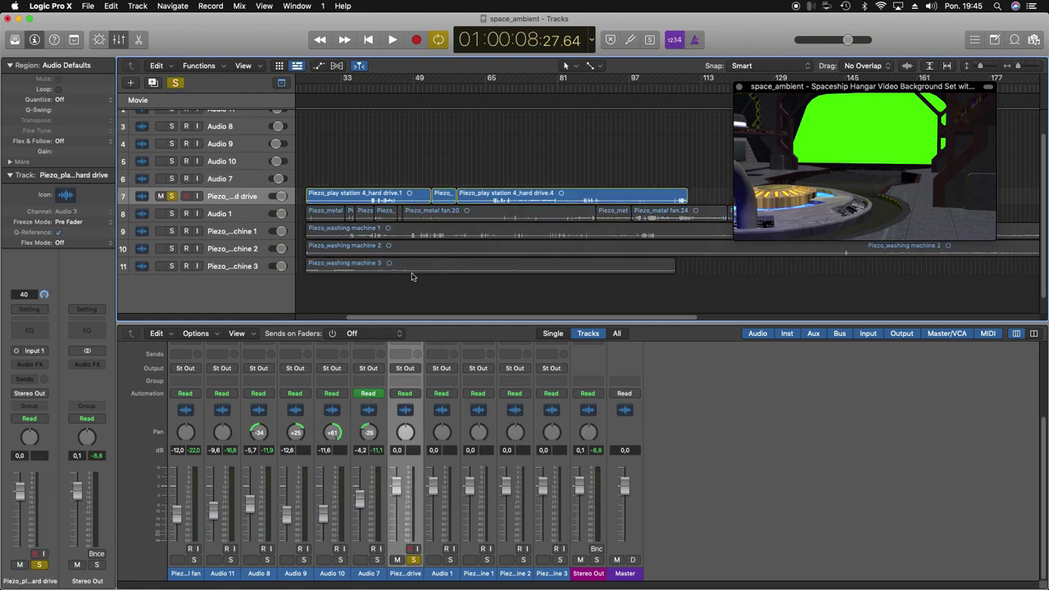
scroll(486, 361, "up", 4)
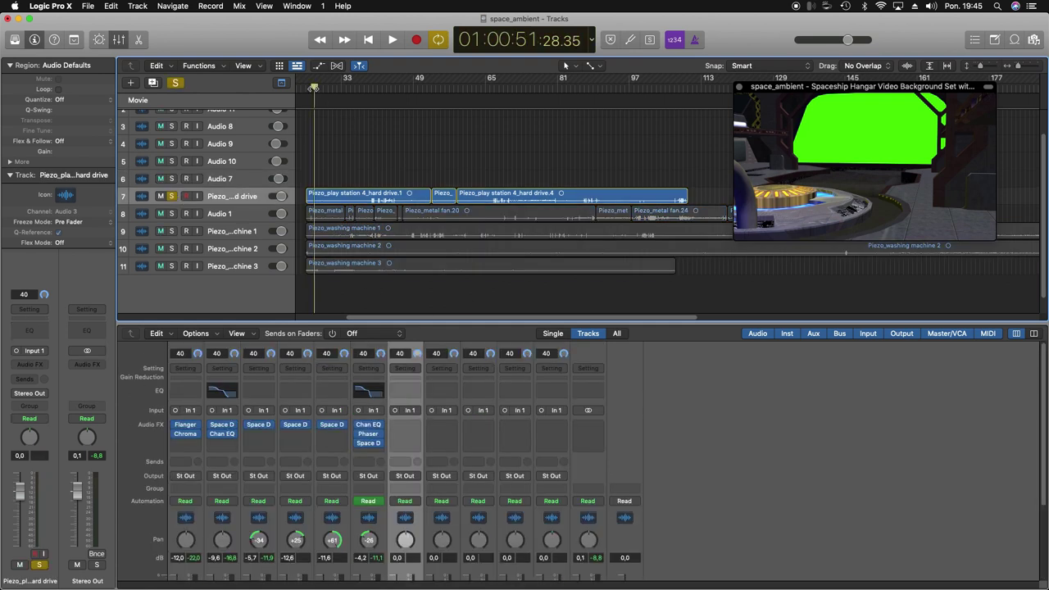
key("space")
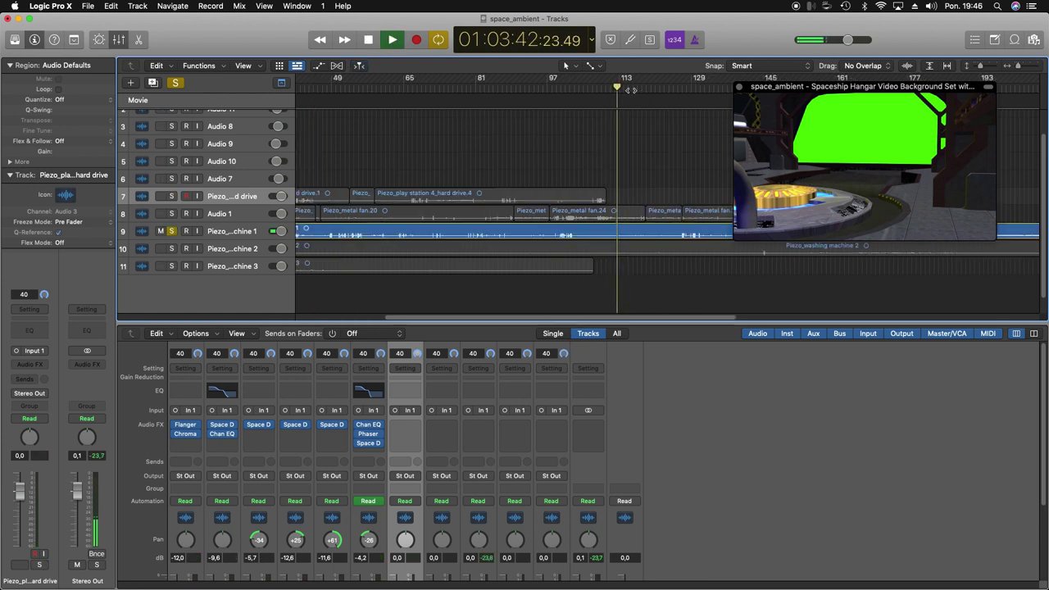
- Audition the Piezo_washing machine 1 recording and the Audio 1 metal fan recording in solo at several points along the timeline
left_click(631, 90)
scroll(631, 91, "right", 3)
left_click(660, 91)
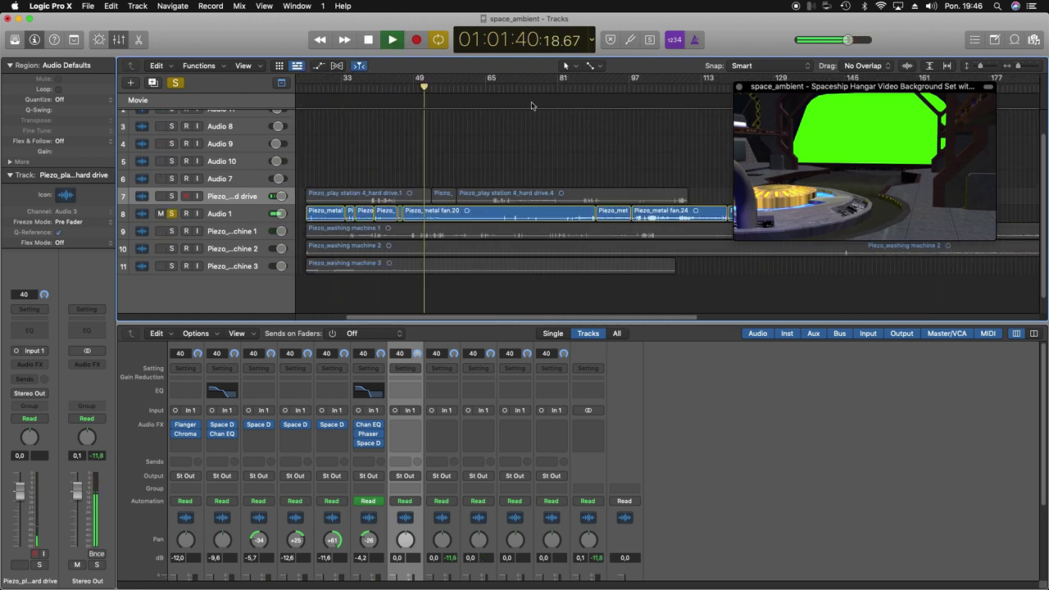
left_click(607, 89)
scroll(620, 100, "right", 3)
left_click(667, 82)
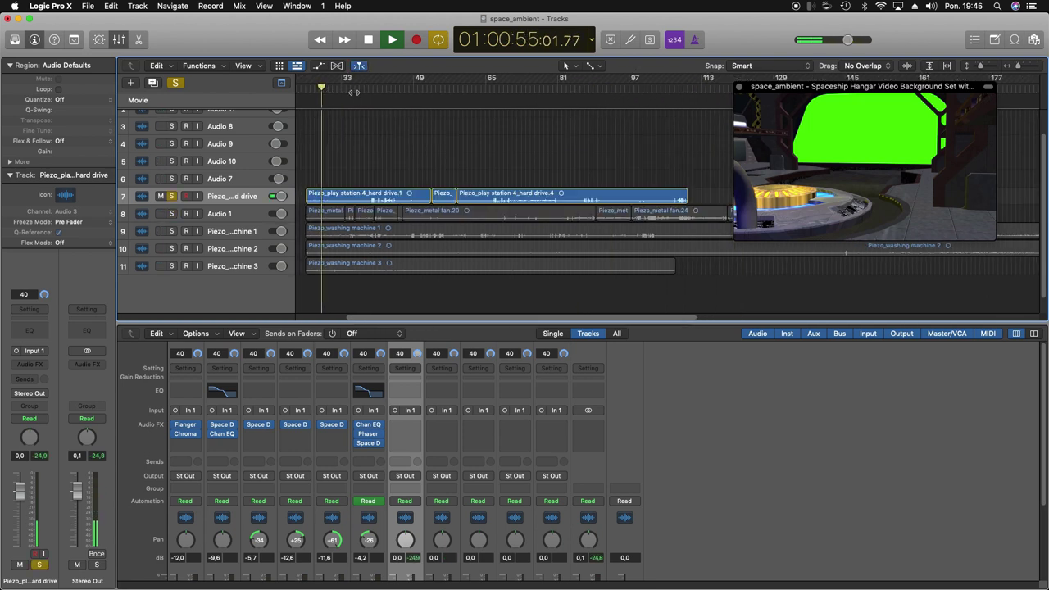
- Audition the soloed hard drive recording at several points along its regions, and solo the Audio 1 track
left_click(359, 88)
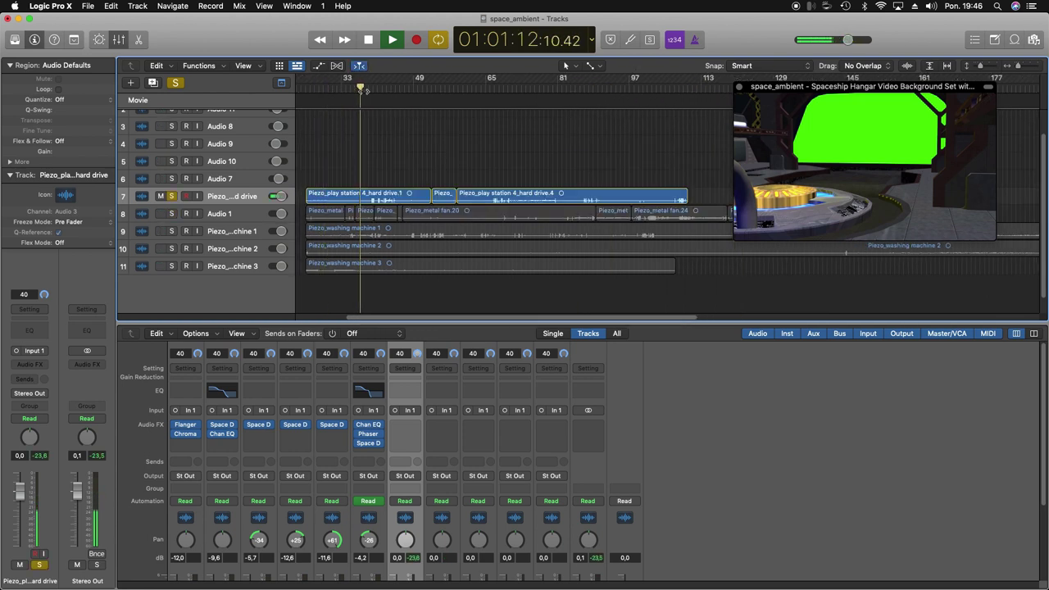
left_click(387, 88)
left_click_drag(499, 88, 530, 89)
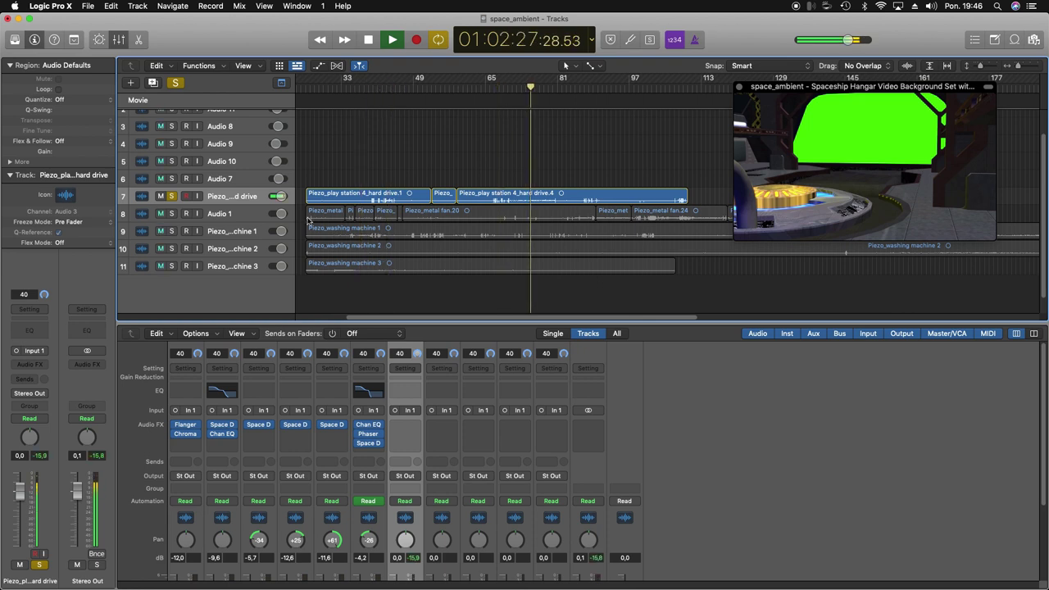
left_click(173, 214)
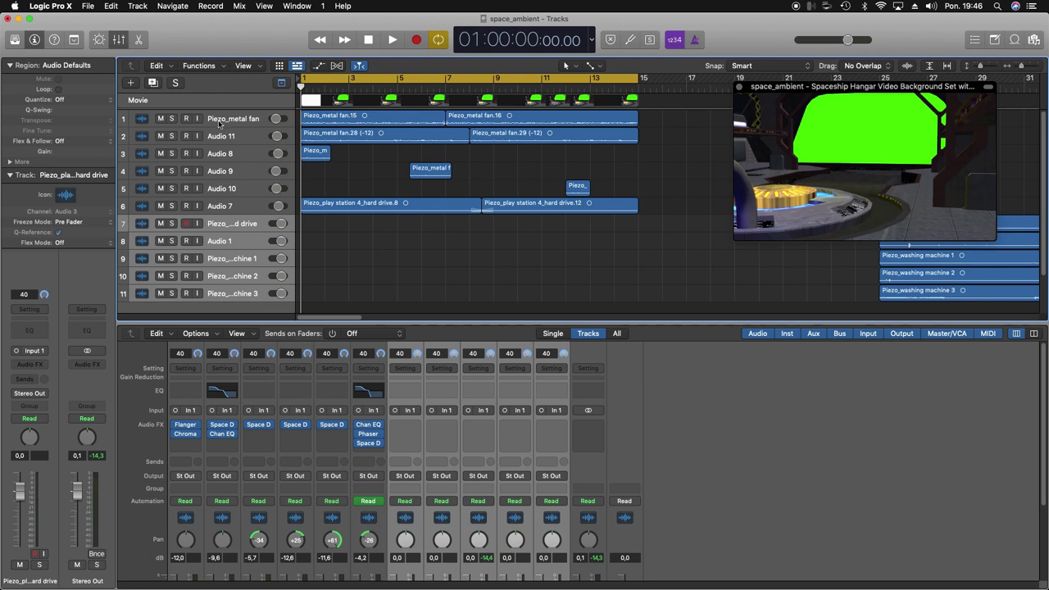
- Hide the selected raw recording tracks 7 to 11
right_click(242, 231)
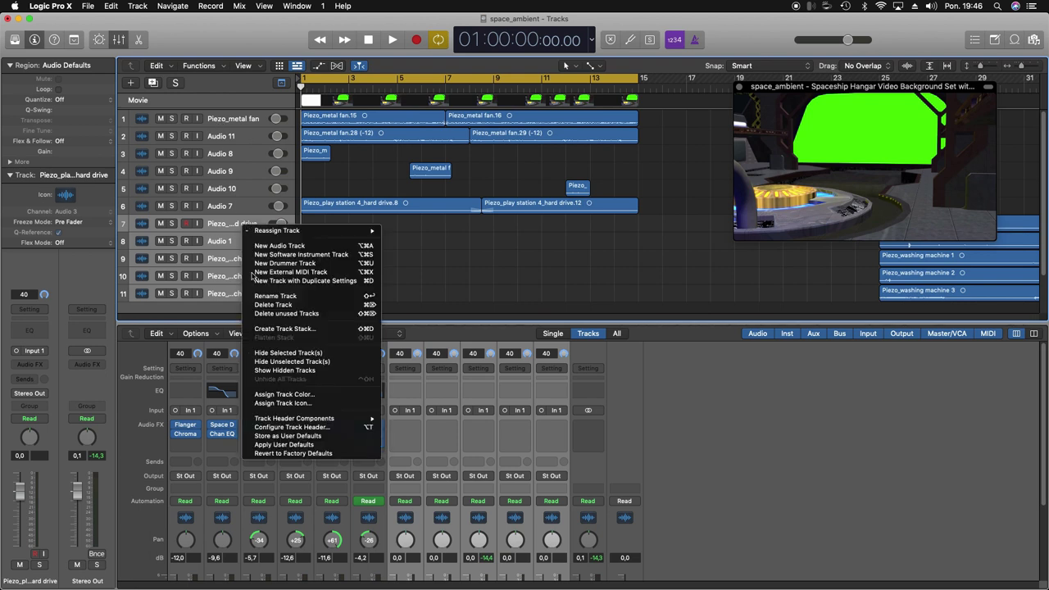
left_click(287, 352)
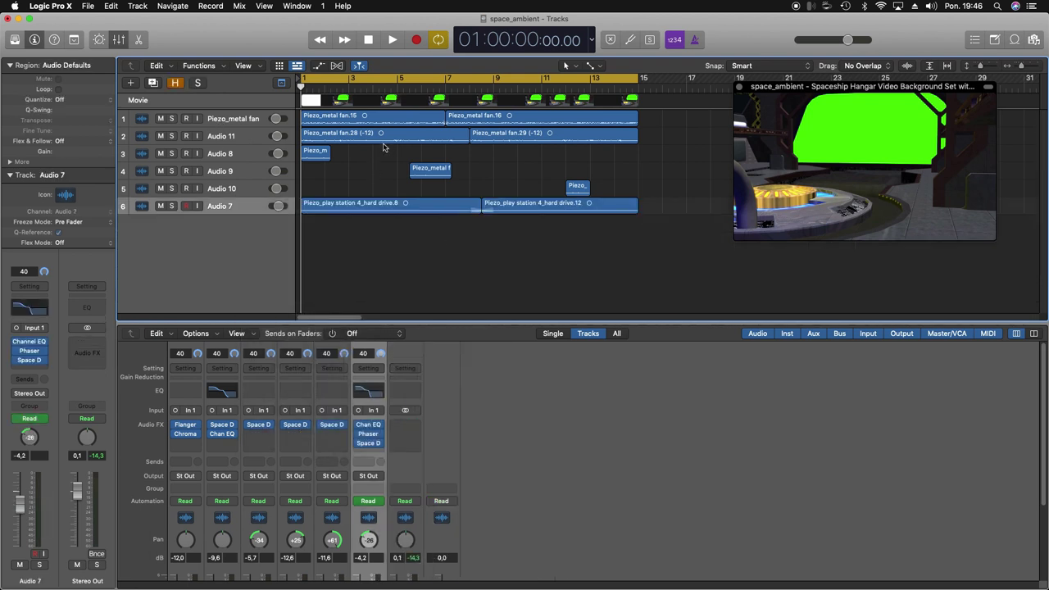
- Play the Piezo_metal fan track in solo from the start with its Flanger and ChromaVerb bypassed
left_click(254, 118)
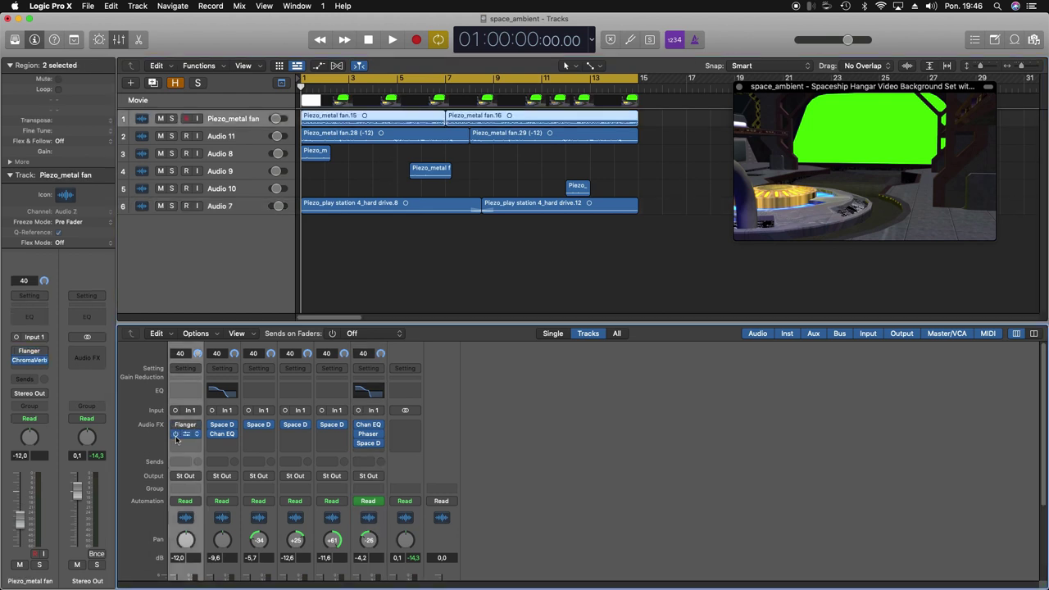
key("s")
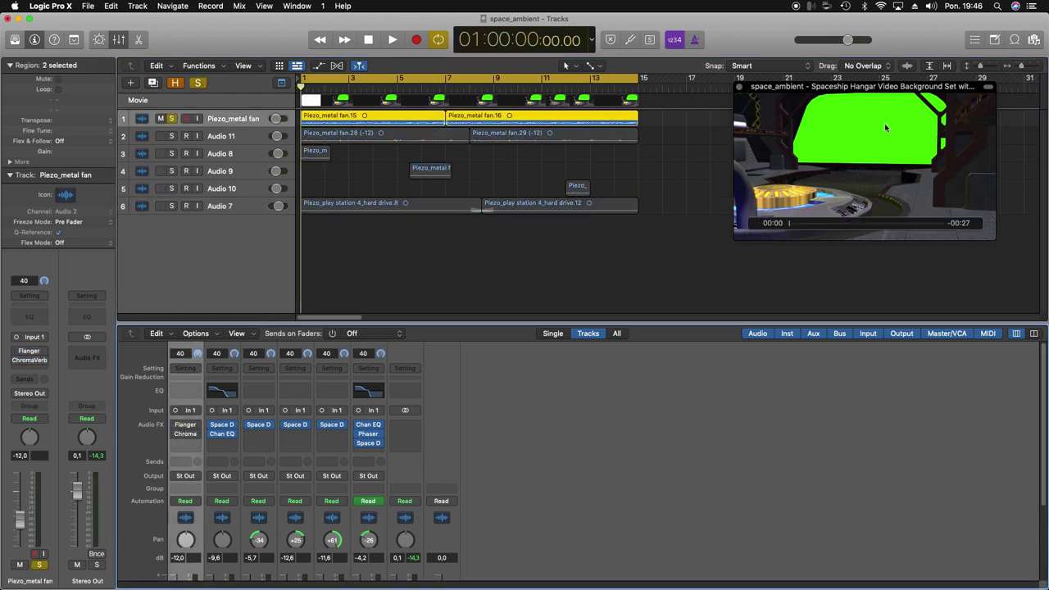
key("space")
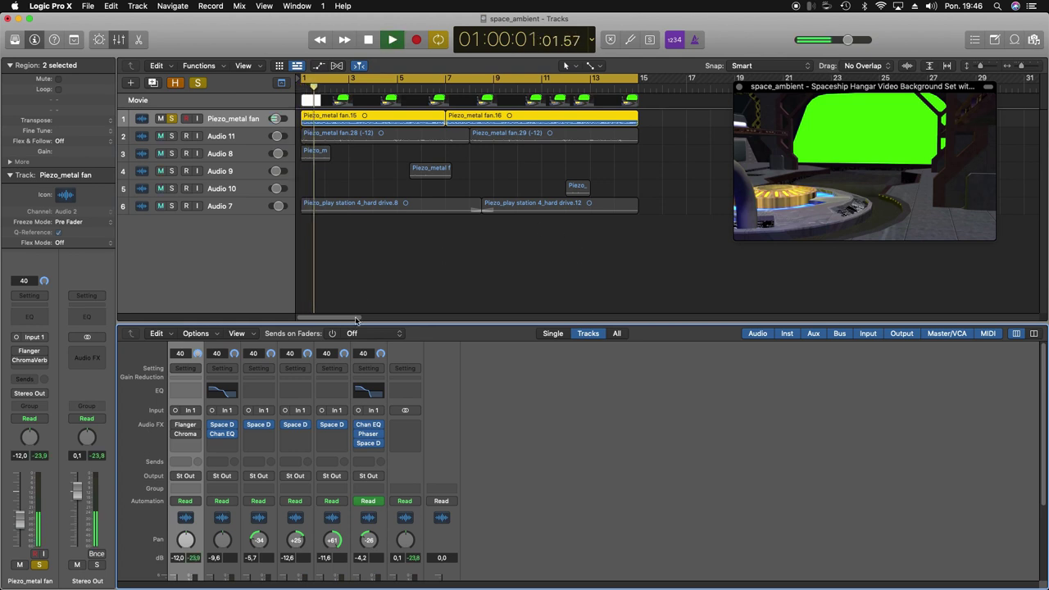
scroll(263, 368, "down", 5)
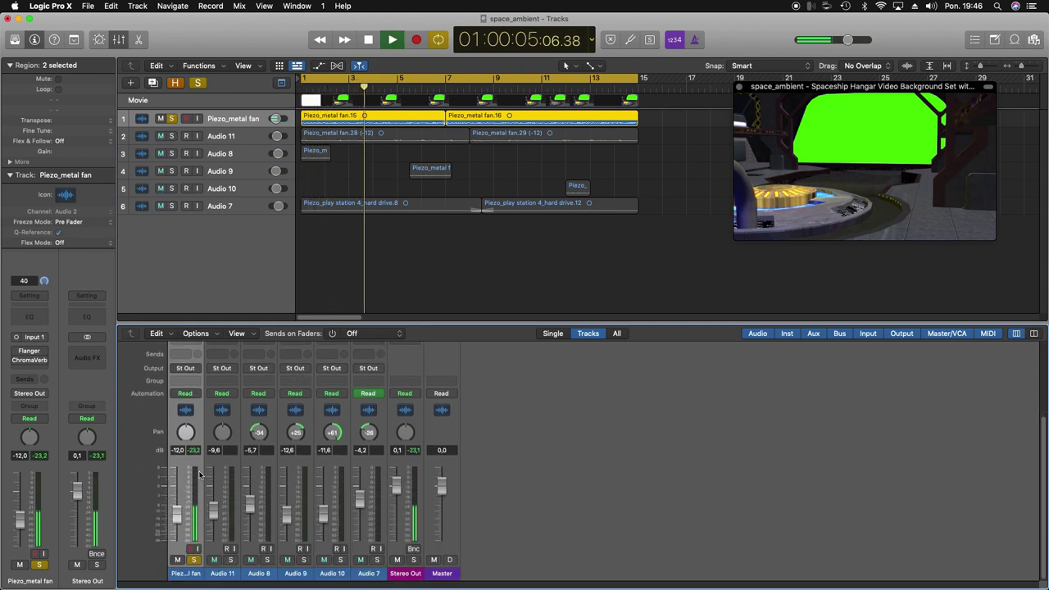
scroll(199, 472, "up", 5)
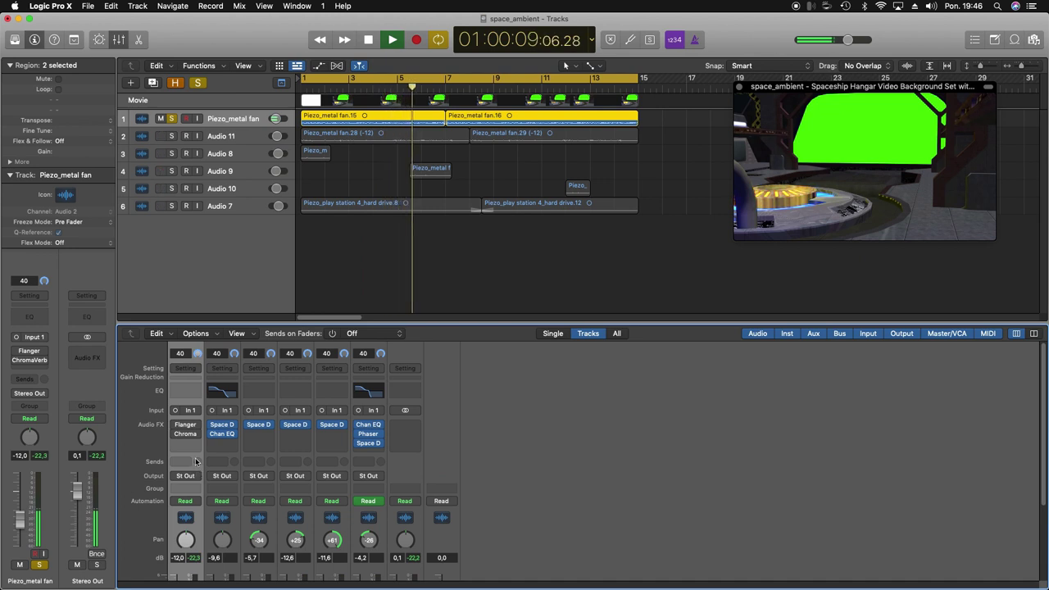
- Re-enable the Flanger and ChromaVerb on the Piezo_metal fan track, review their settings during playback, and close both effect windows
left_click(180, 426)
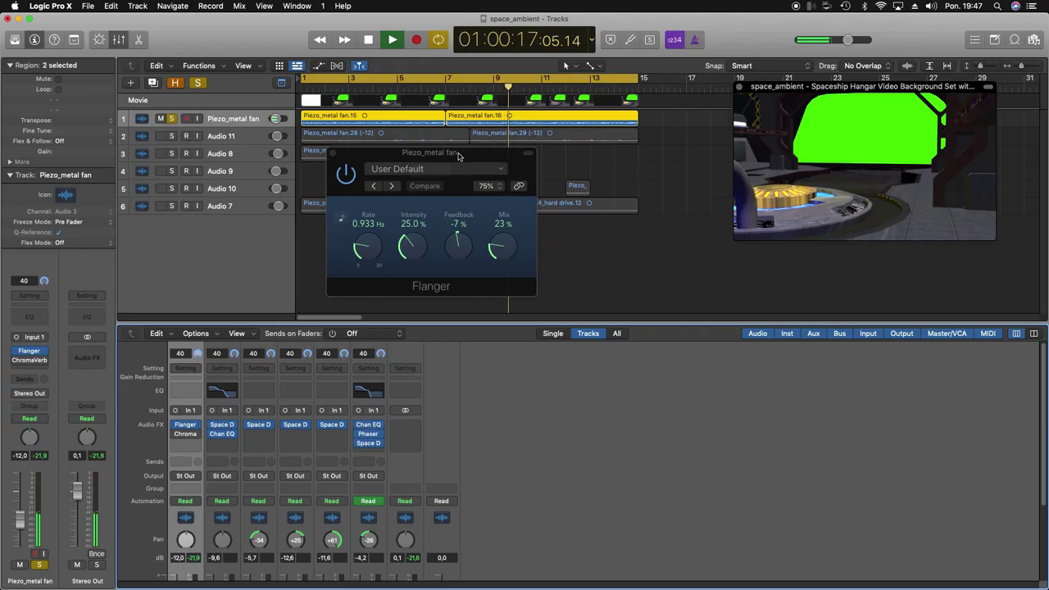
left_click_drag(460, 210, 609, 238)
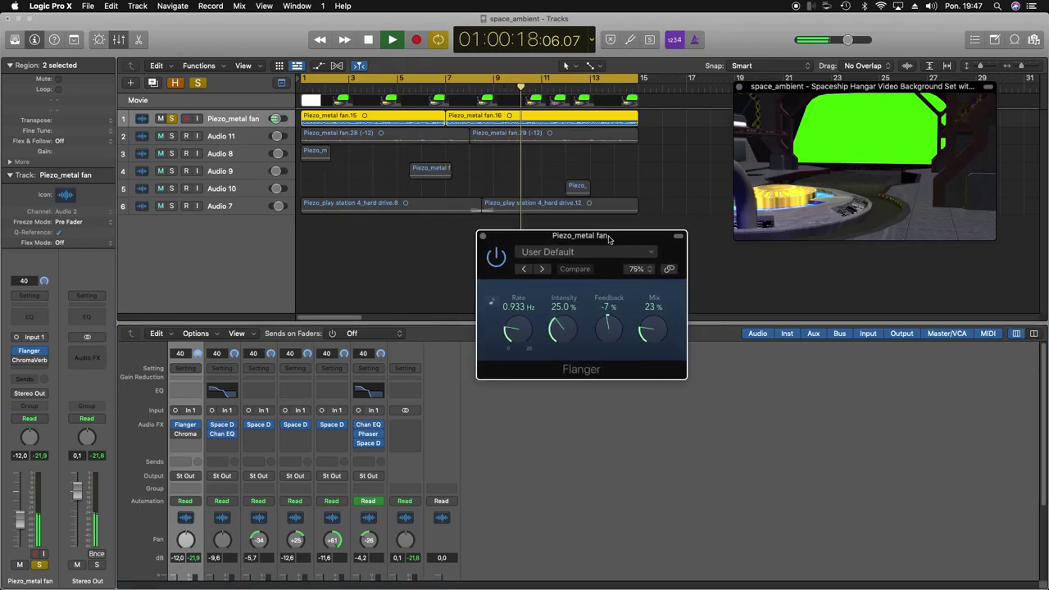
left_click(182, 434)
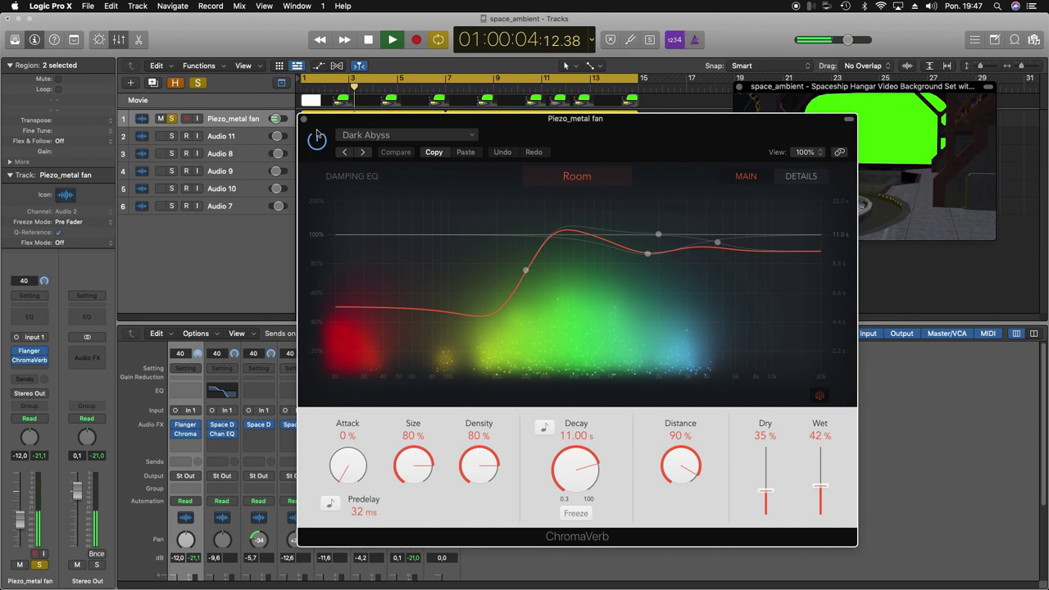
key("space")
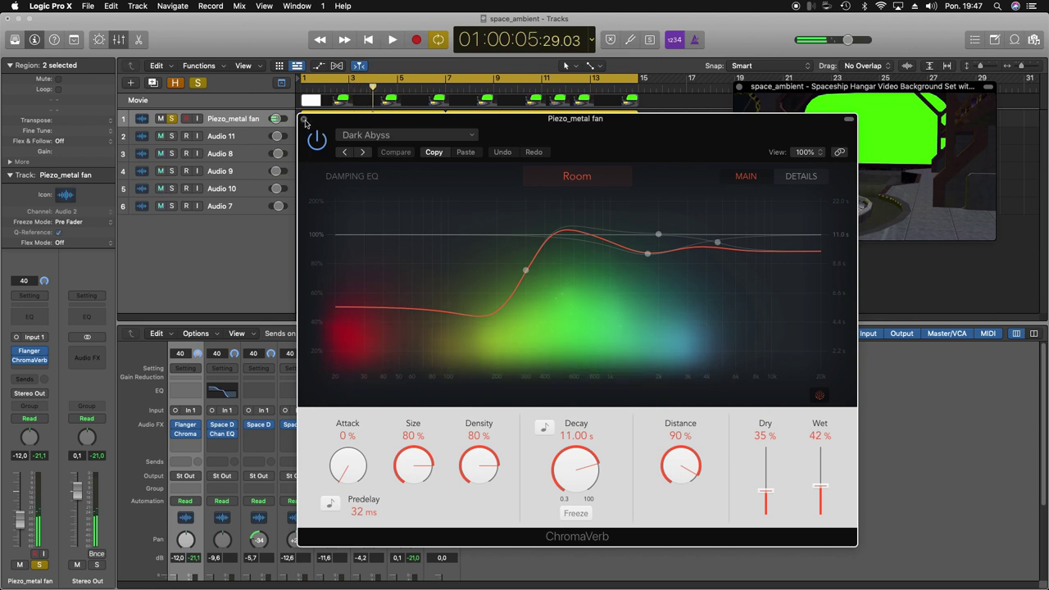
left_click(304, 119)
left_click(482, 236)
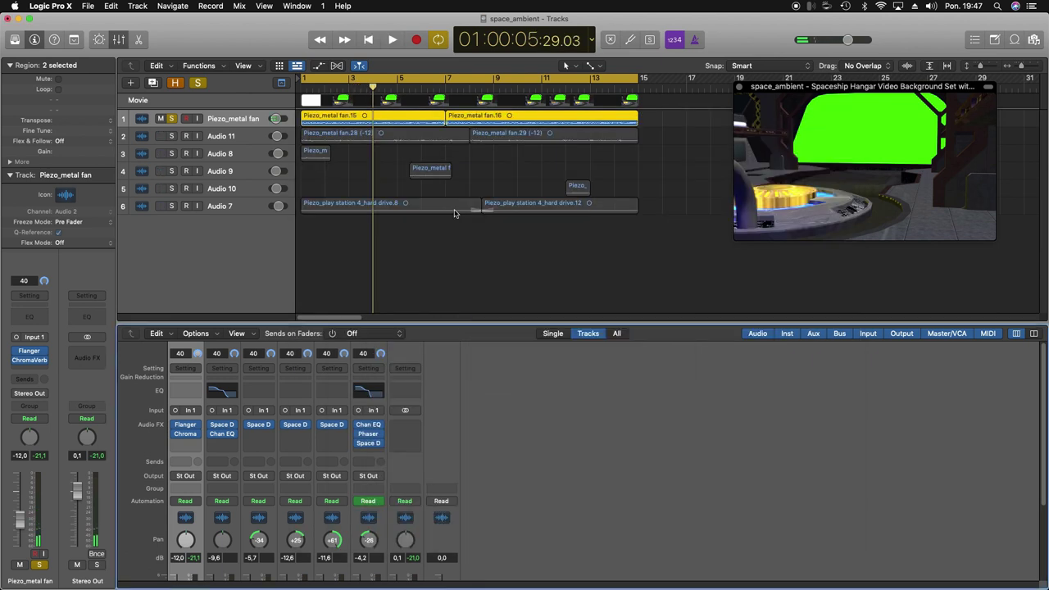
- Play the Audio 11 track in solo from the start with its Space Designer and Channel EQ bypassed
left_click(187, 140)
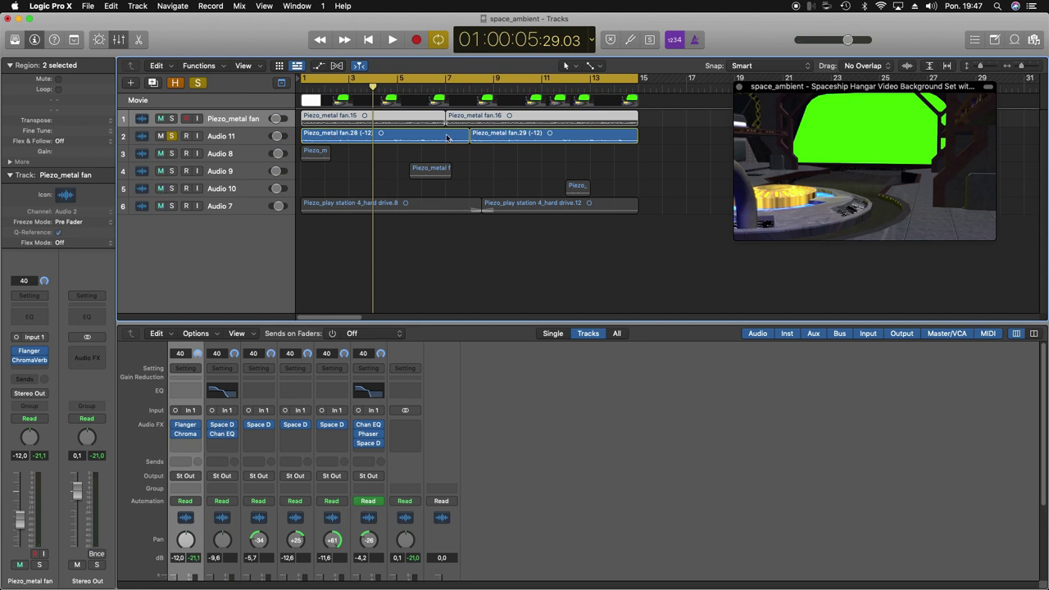
left_click(213, 424)
left_click(213, 434)
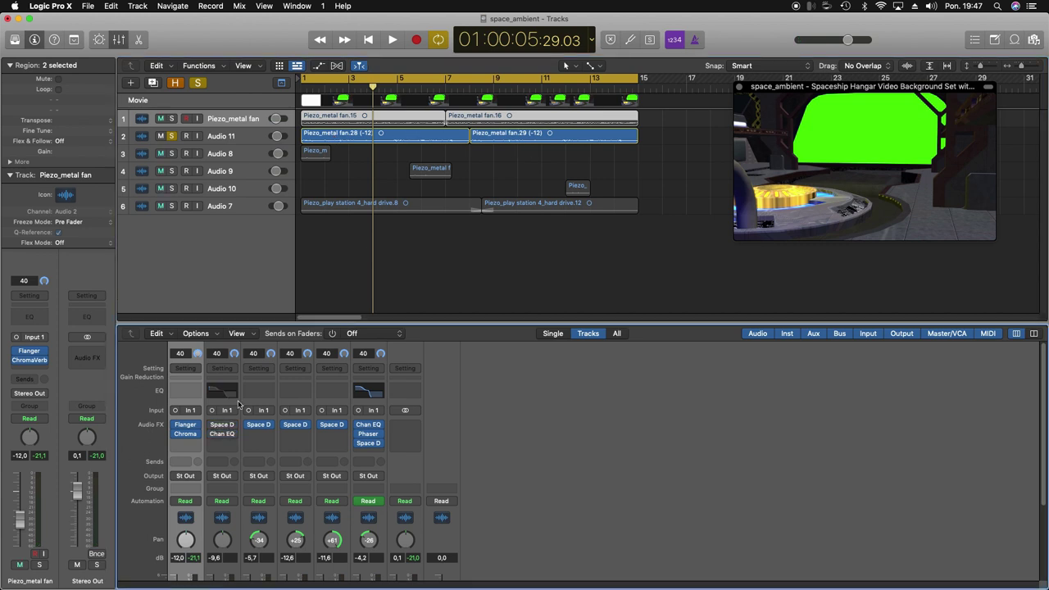
scroll(253, 389, "down", 4)
left_click(235, 493)
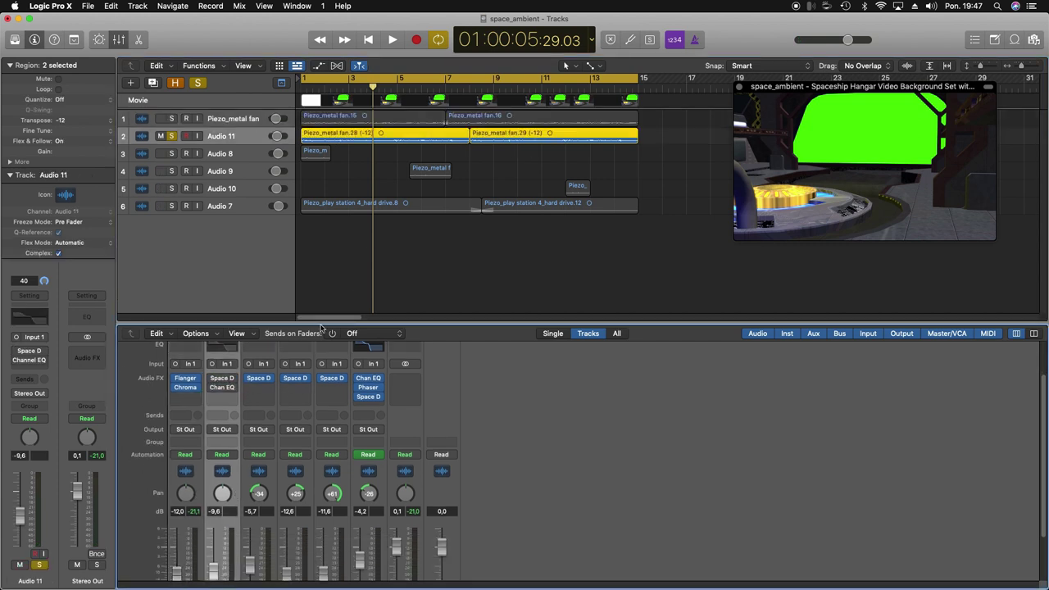
key("Return")
key("space")
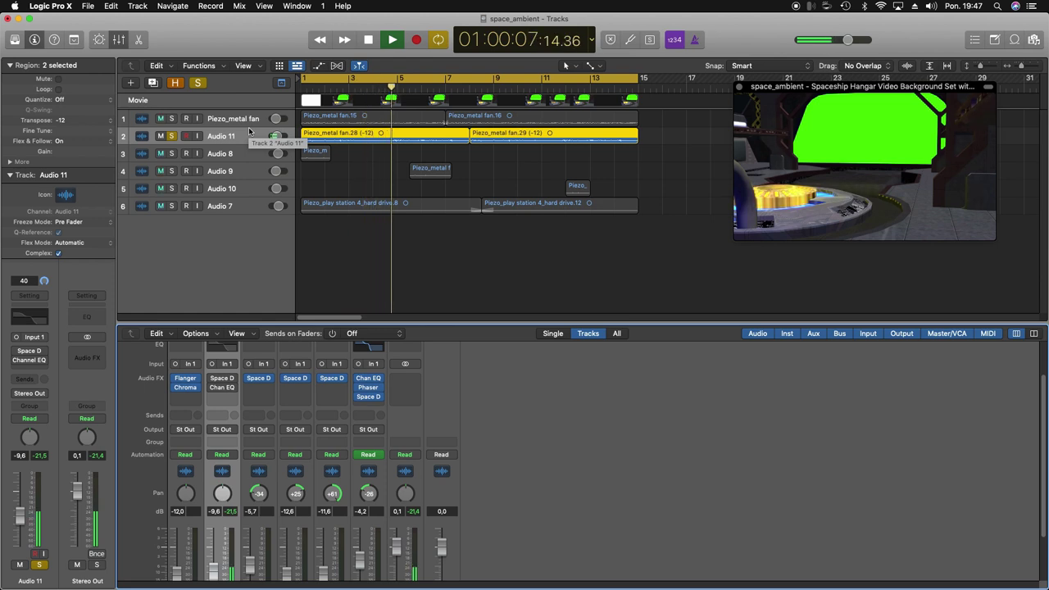
- Re-enable Space Designer and Channel EQ on Audio 11 and review their settings during playback
left_click(216, 379)
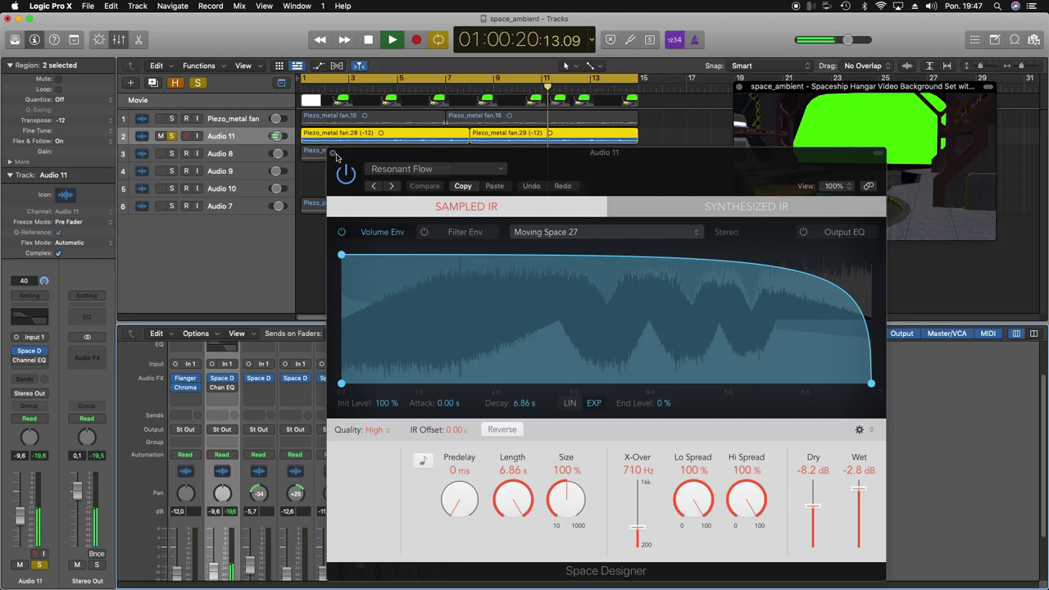
left_click(334, 154)
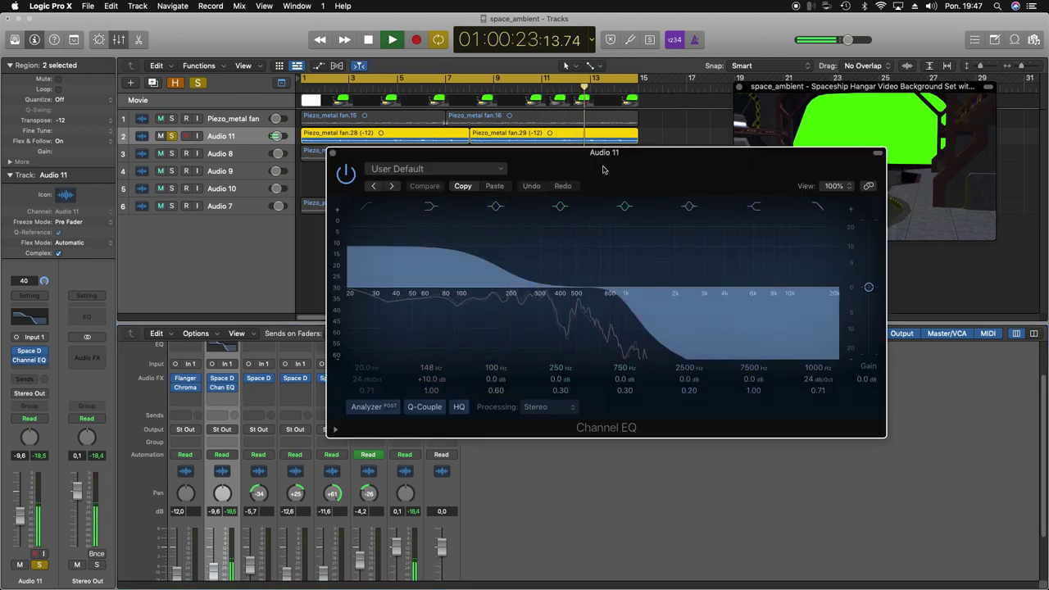
left_click_drag(603, 167, 603, 157)
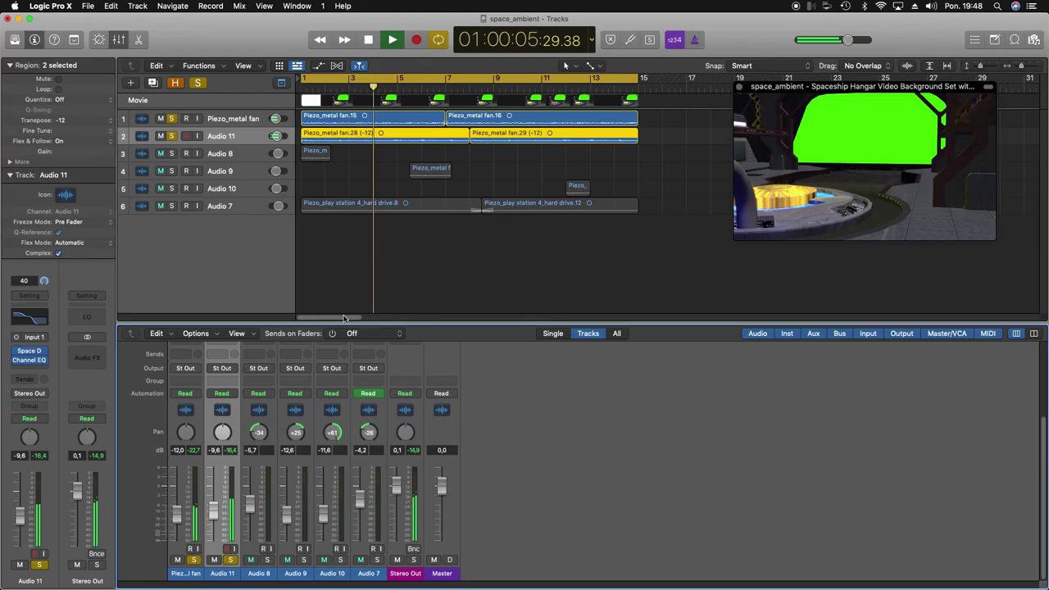
- Listen to Piezo_metal fan and Audio 11 together, and turn off the solo on both tracks
left_click(95, 72)
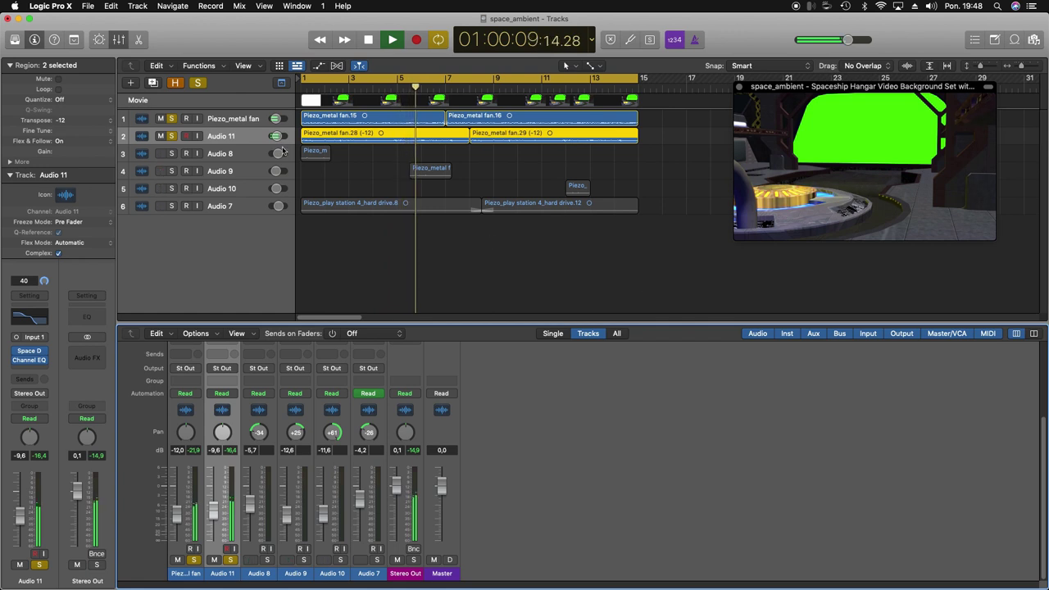
left_click(172, 137)
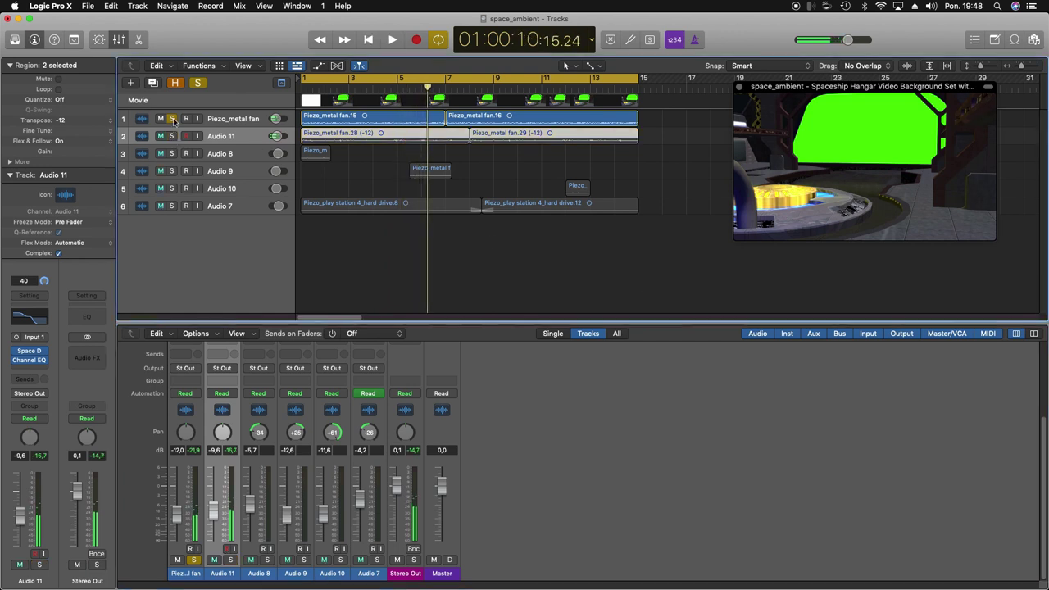
left_click(172, 119)
- Solo the Audio 8, Audio 9 and Audio 10 tracks together
left_click(234, 156)
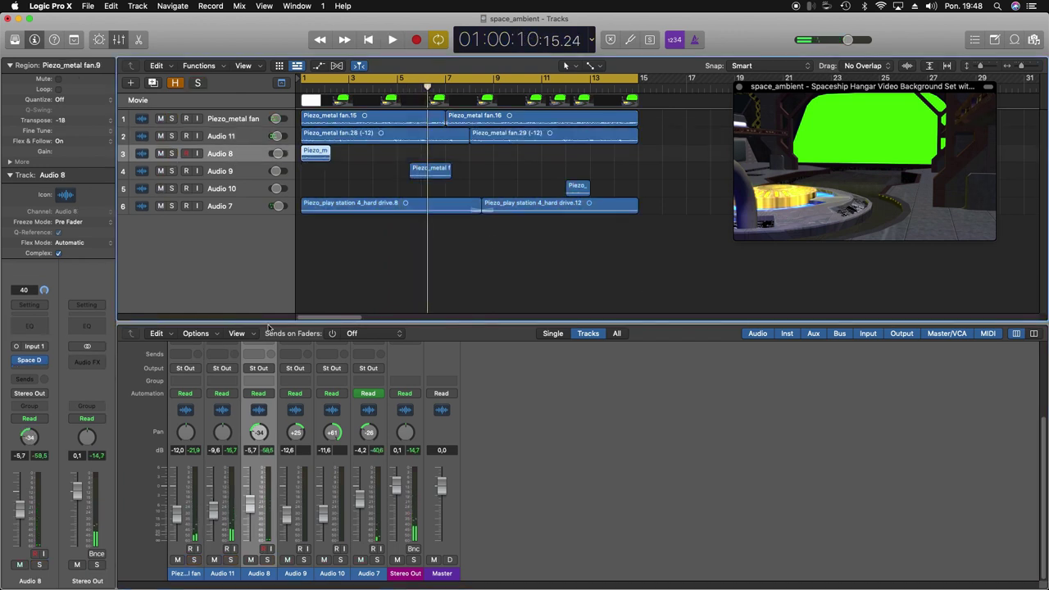
left_click(233, 188, "shift")
left_click(273, 559)
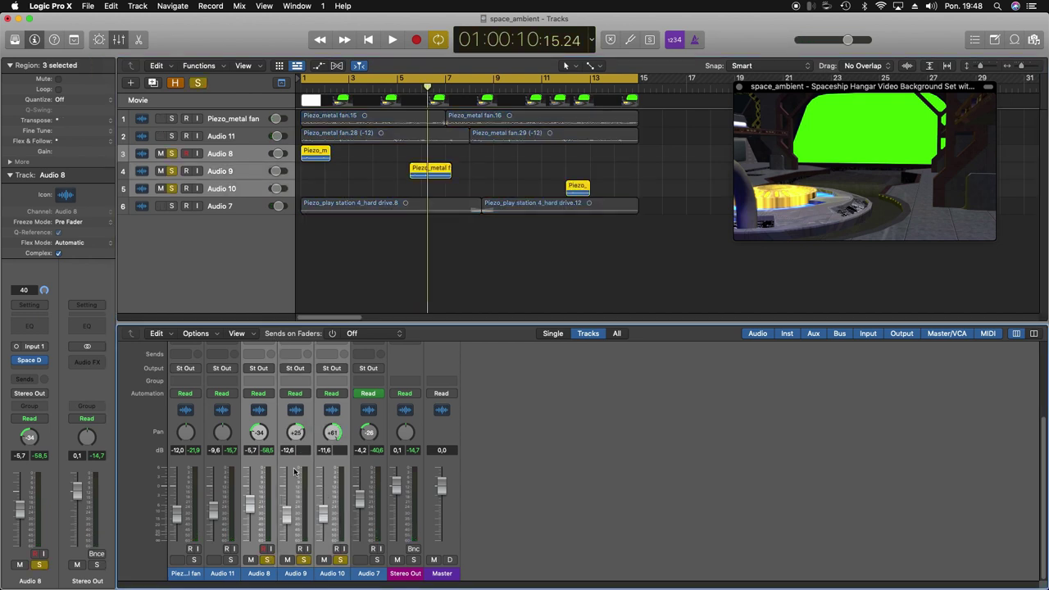
- Play Audio 8, 9 and 10 from the start with Space Designer bypassed, and select only the Audio 8 region
scroll(269, 426, "up", 4)
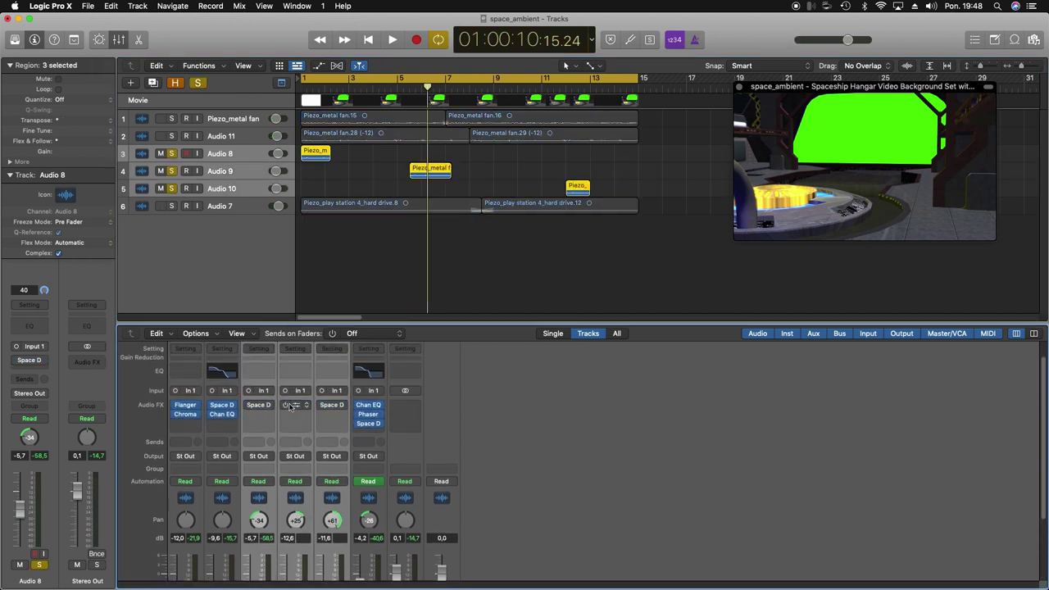
key("Return")
key("space")
left_click(314, 176)
left_click(321, 155)
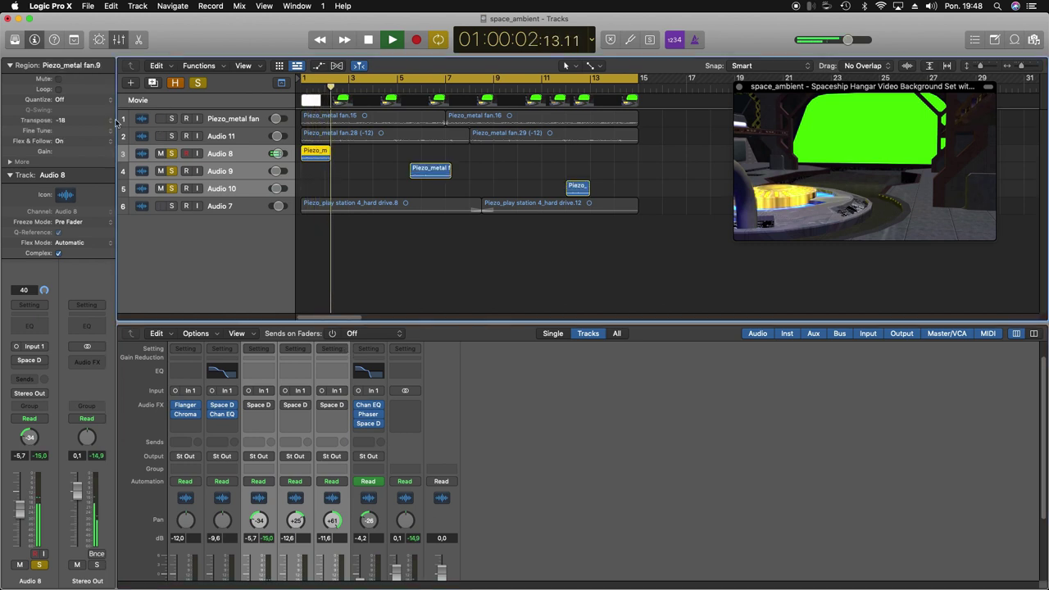
- Audition the dry Audio 9 and Audio 10 regions with Space Designer bypassed
left_click(424, 172)
left_click(579, 190)
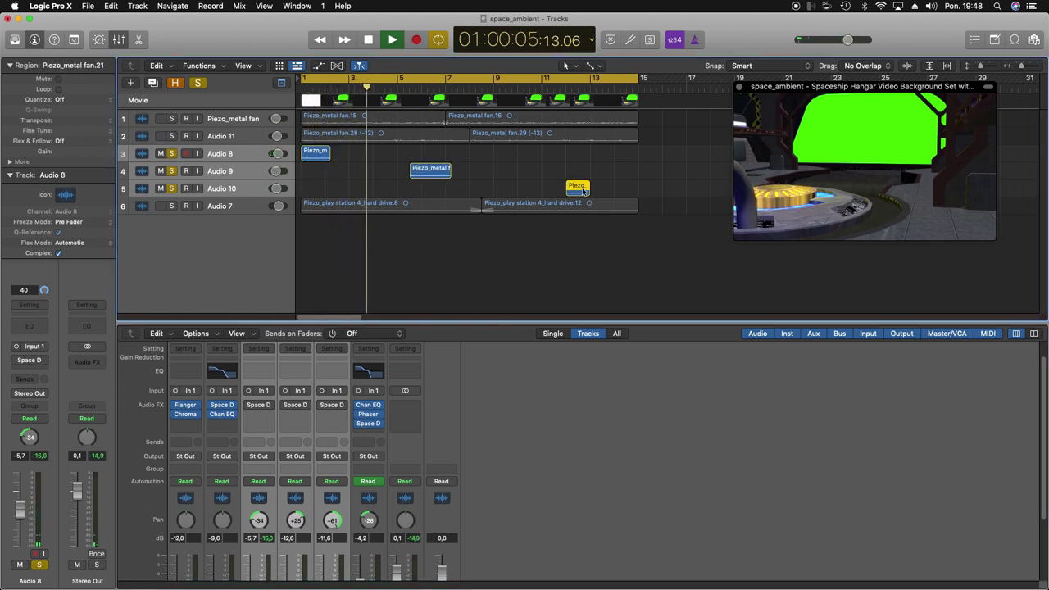
left_click(409, 90)
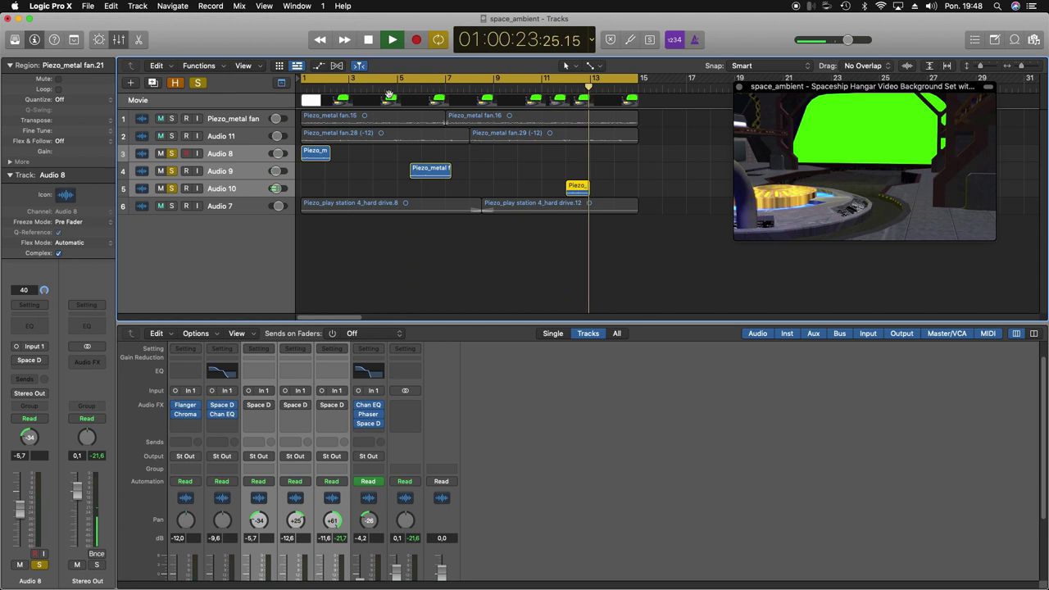
- Re-enable Space Designer on Audio 8, Audio 9 and Audio 10 and audition each track's region with the reverb
key("space")
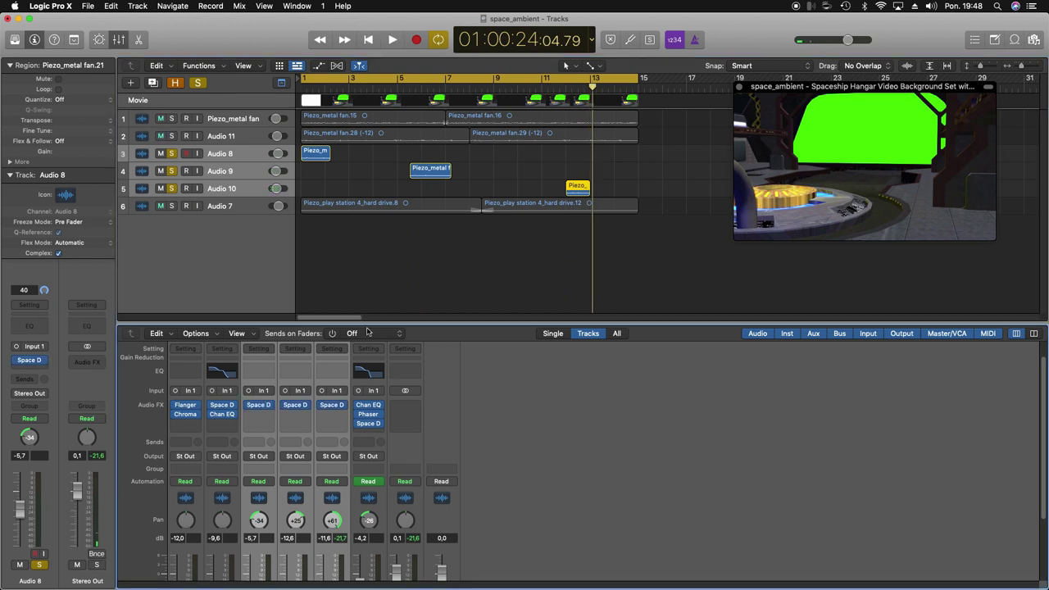
key("space")
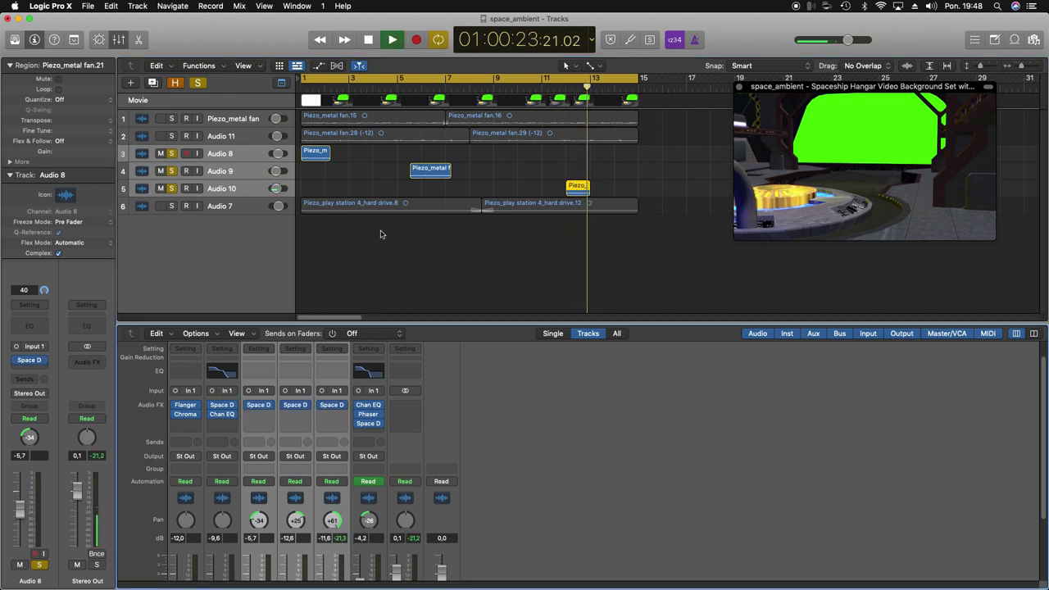
left_click(303, 87)
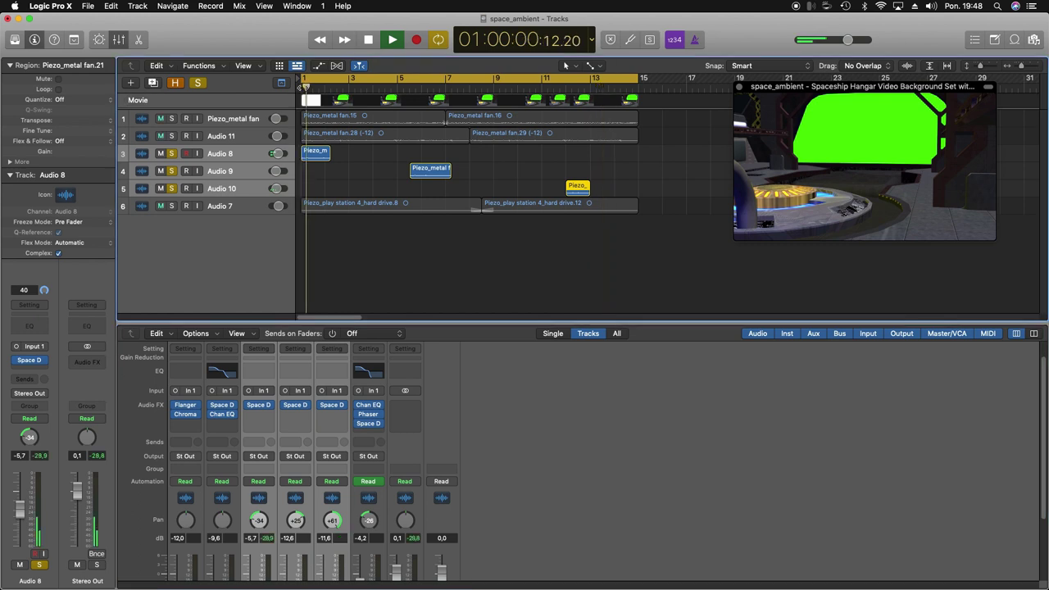
left_click(397, 88)
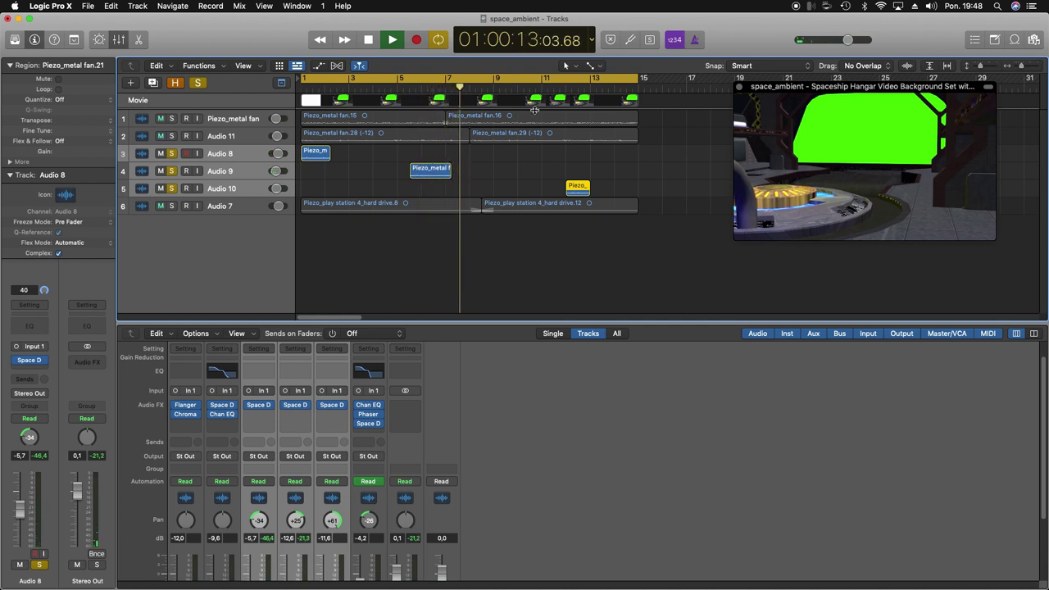
left_click(564, 85)
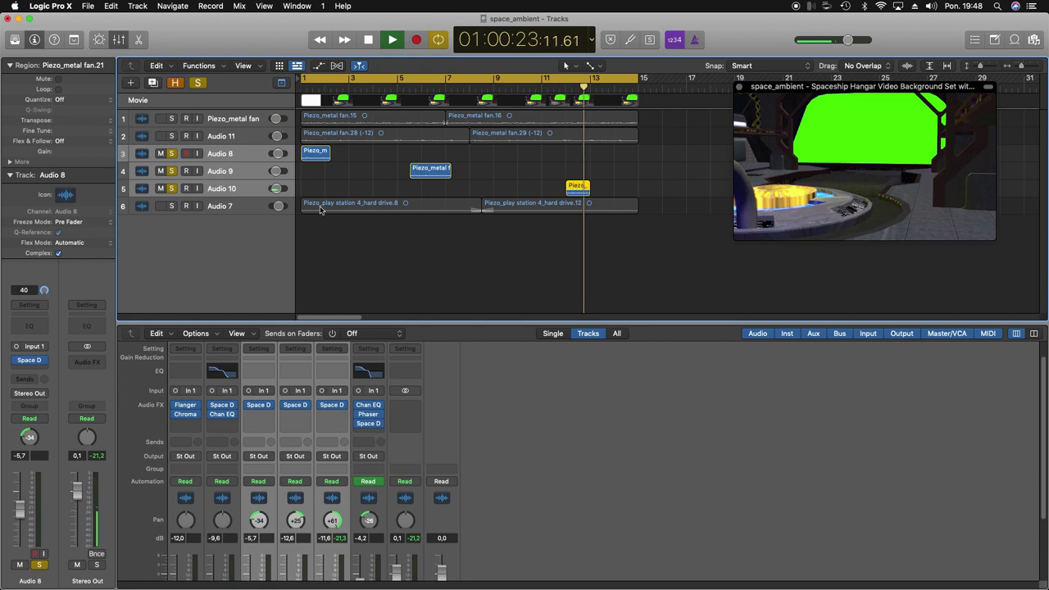
key("space")
- Audition Piezo_metal fan, Audio 11, Audio 8, Audio 9 and Audio 10 together with solo off, and mute these five tracks
left_click(229, 118)
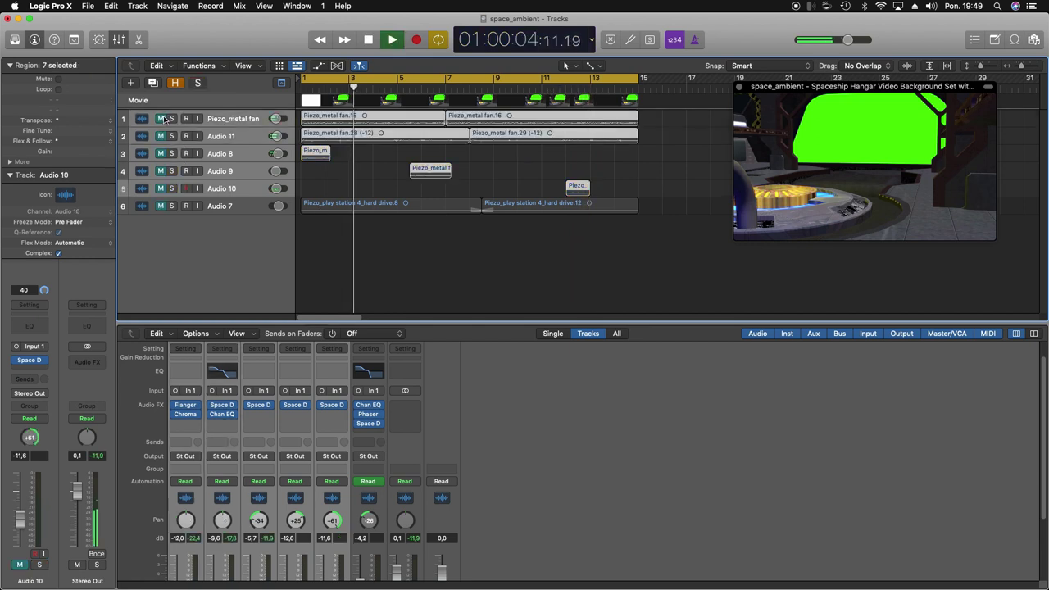
left_click_drag(825, 126, 731, 123)
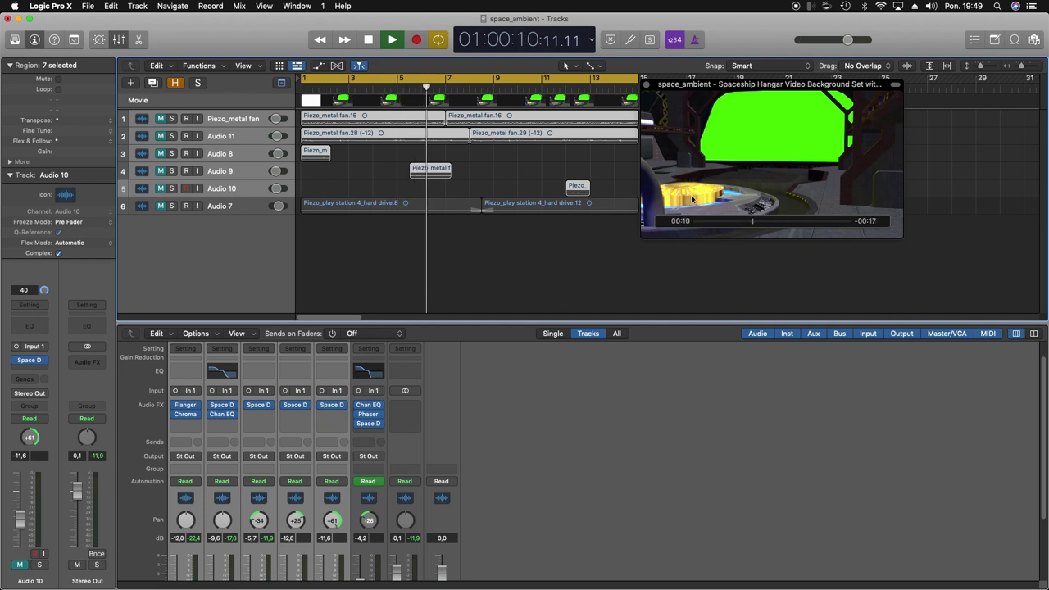
key("space")
- Solo Audio 7 and play it dry from the start with Channel EQ, Phaser and Space Designer bypassed
left_click(175, 209)
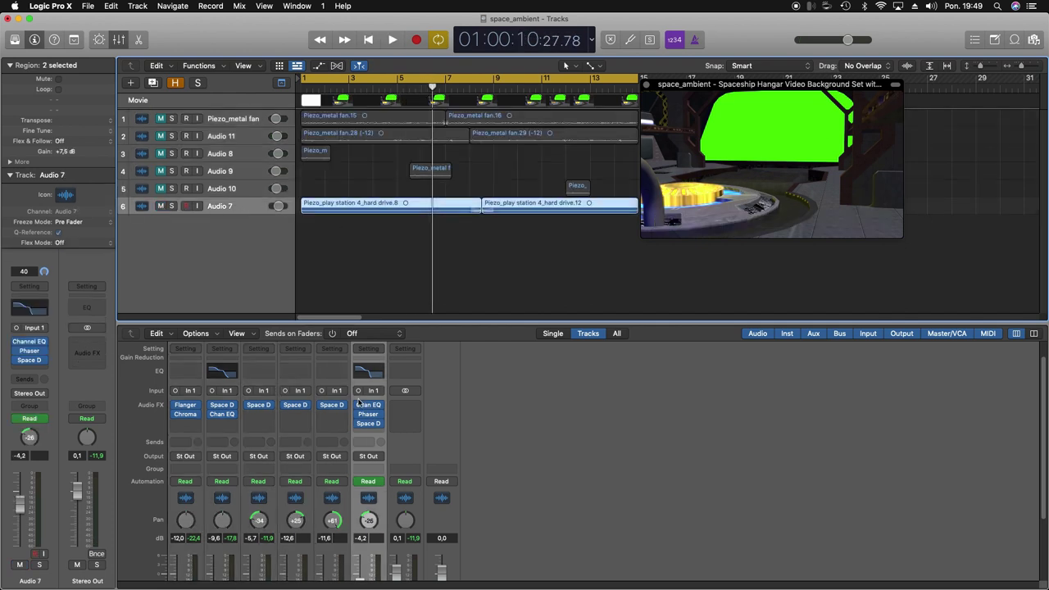
left_click(173, 207)
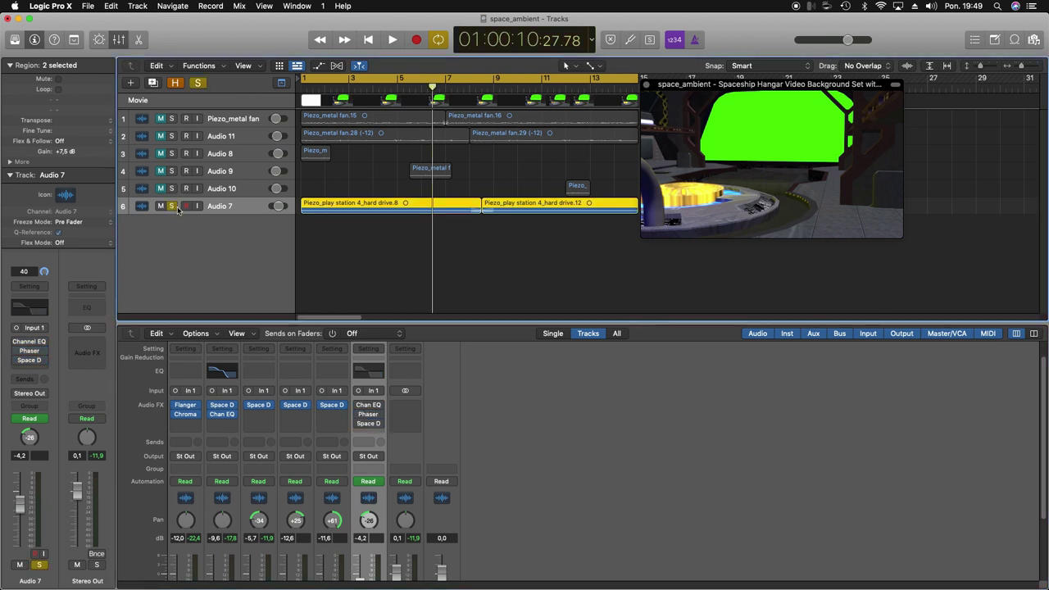
key("Return")
key("space")
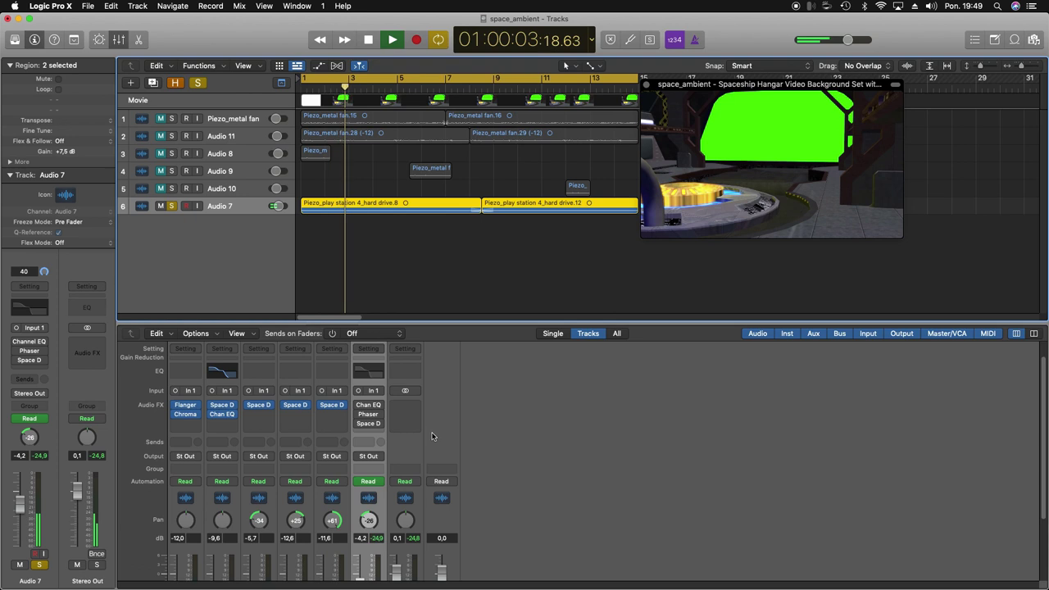
- Re-enable Channel EQ and Phaser on Audio 7 one after the other during playback, and review the Phaser settings
mouse_move(358, 410)
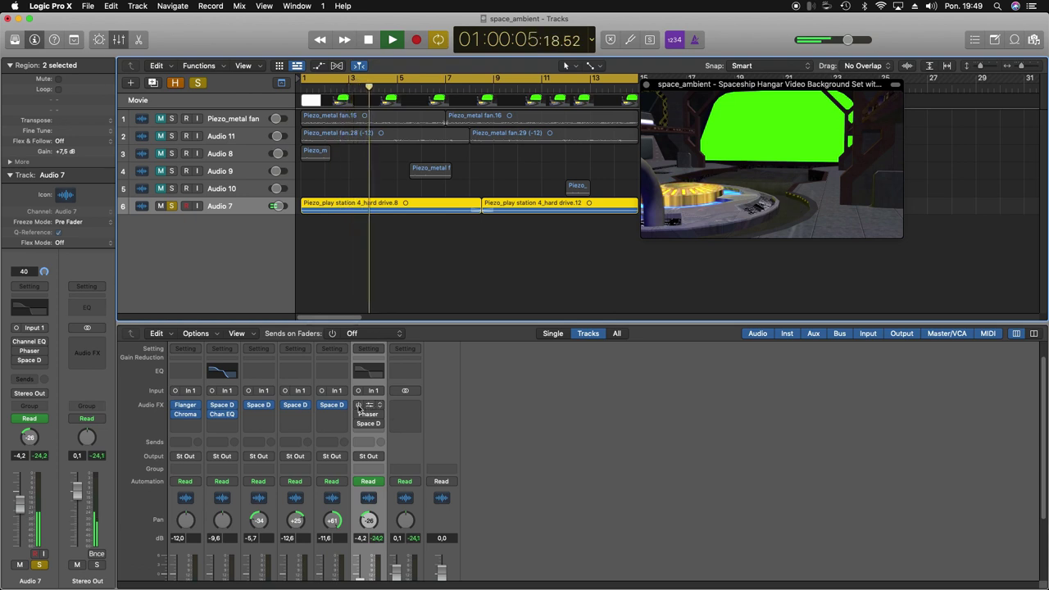
mouse_move(692, 192)
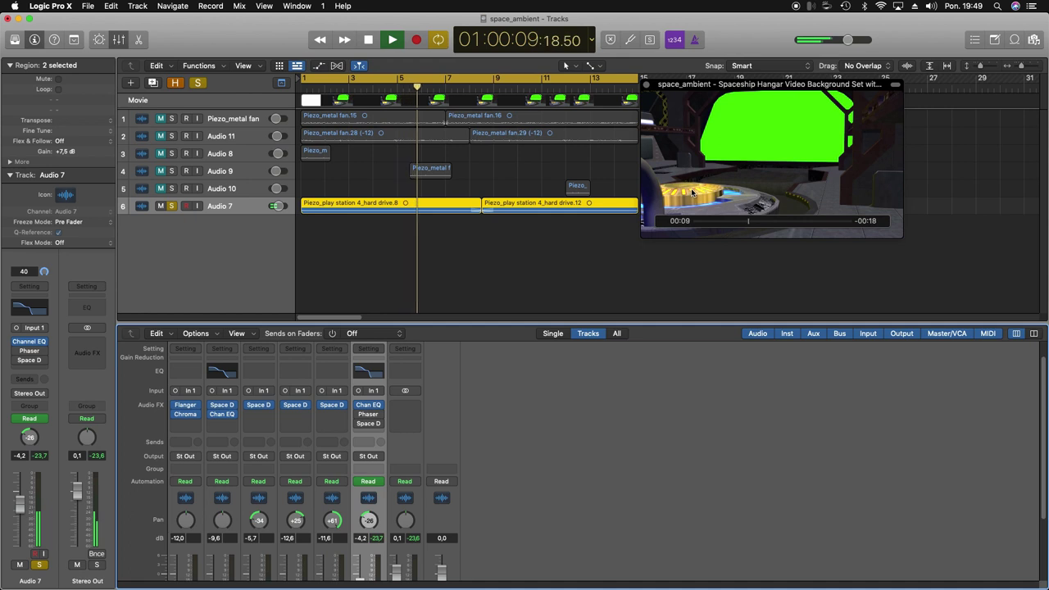
left_click(359, 416)
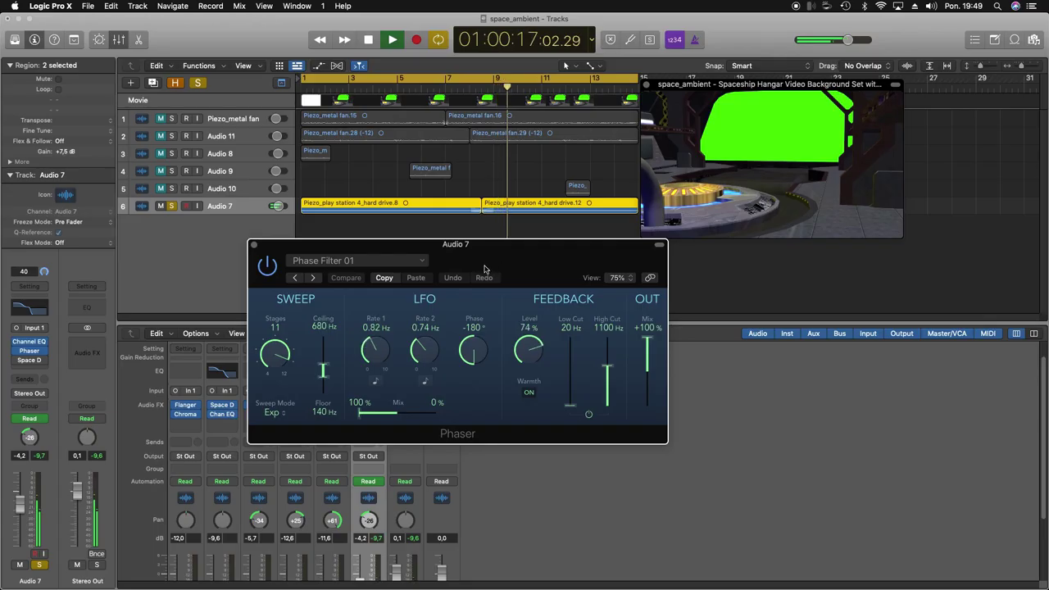
left_click_drag(484, 269, 780, 269)
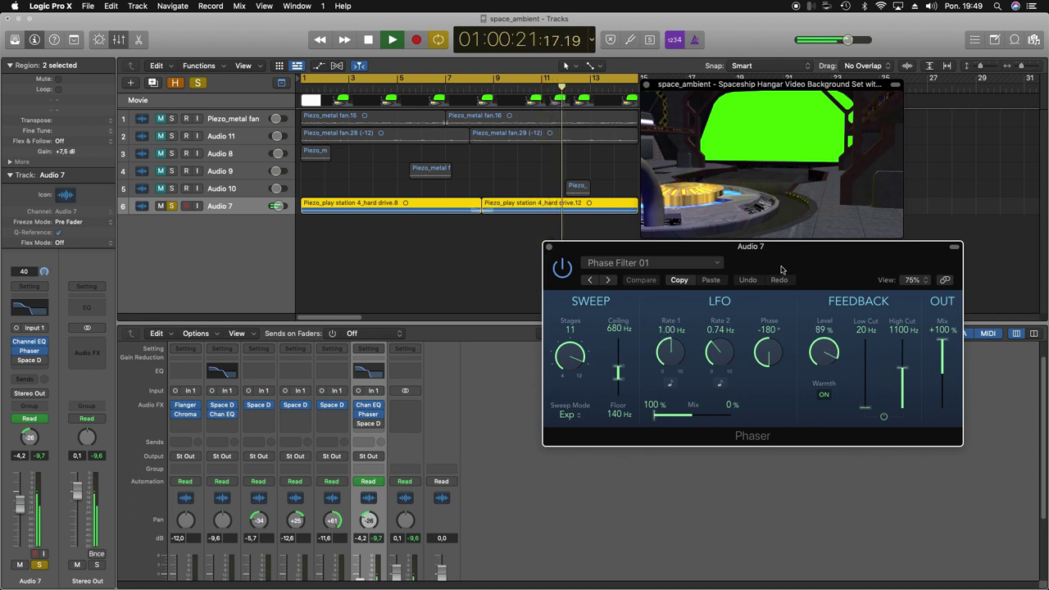
- Re-enable Space Designer on Audio 7, review its settings during playback, and close both plug-in windows
left_click(360, 425)
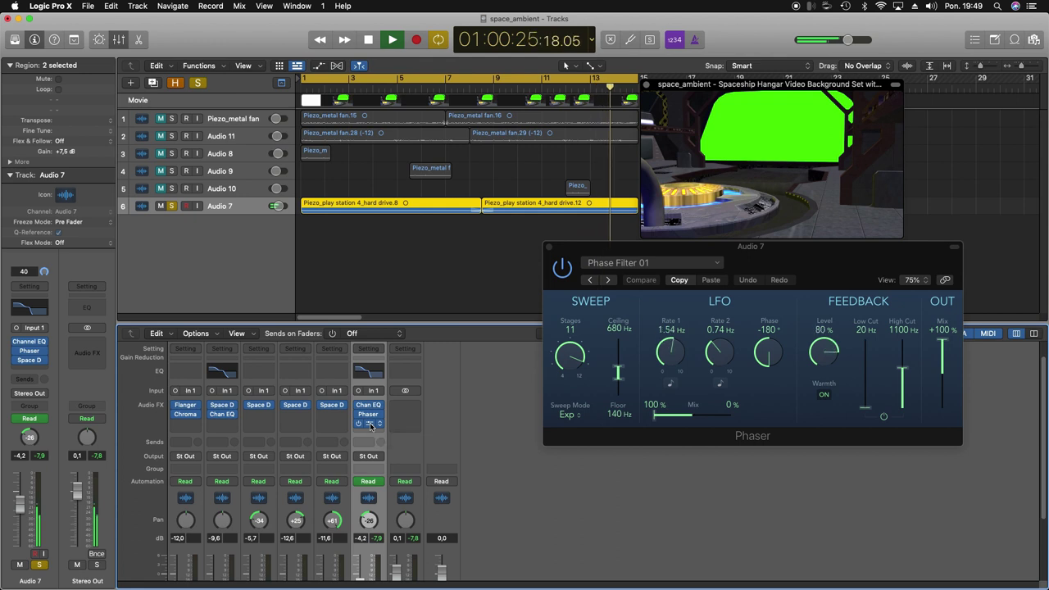
left_click(371, 425)
left_click_drag(590, 163, 342, 95)
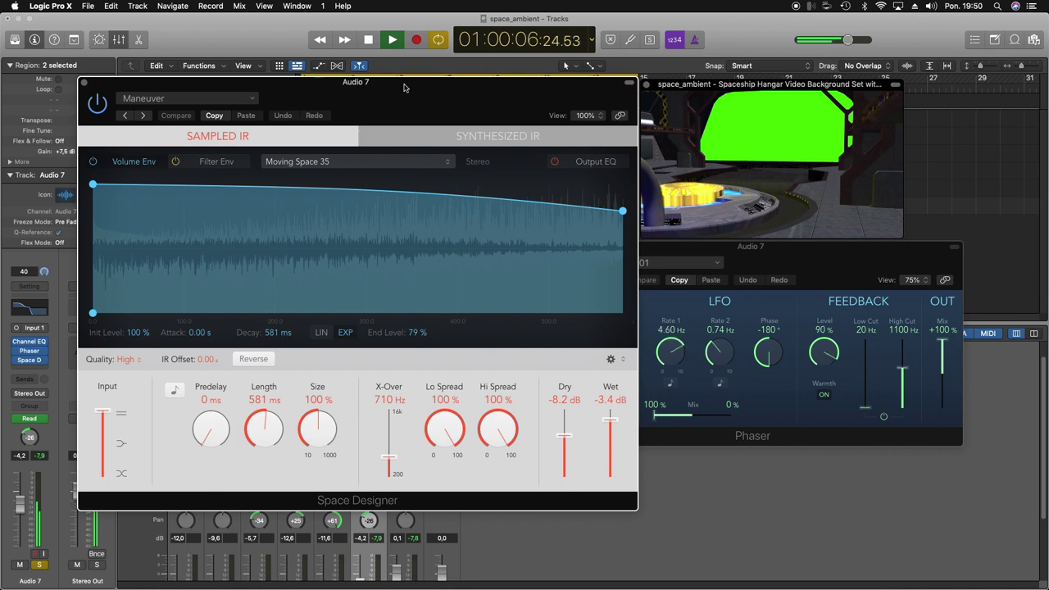
left_click(85, 83)
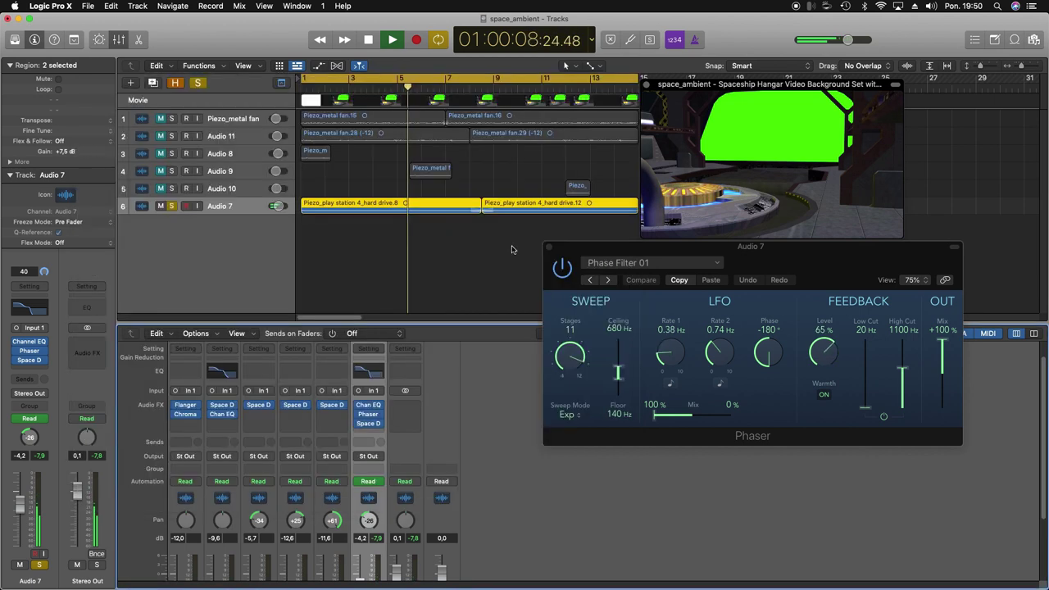
left_click(550, 246)
- Turn off the solo on Audio 7, unmute all tracks, and play the full mix from start to end with the video
key("space")
left_click(172, 206)
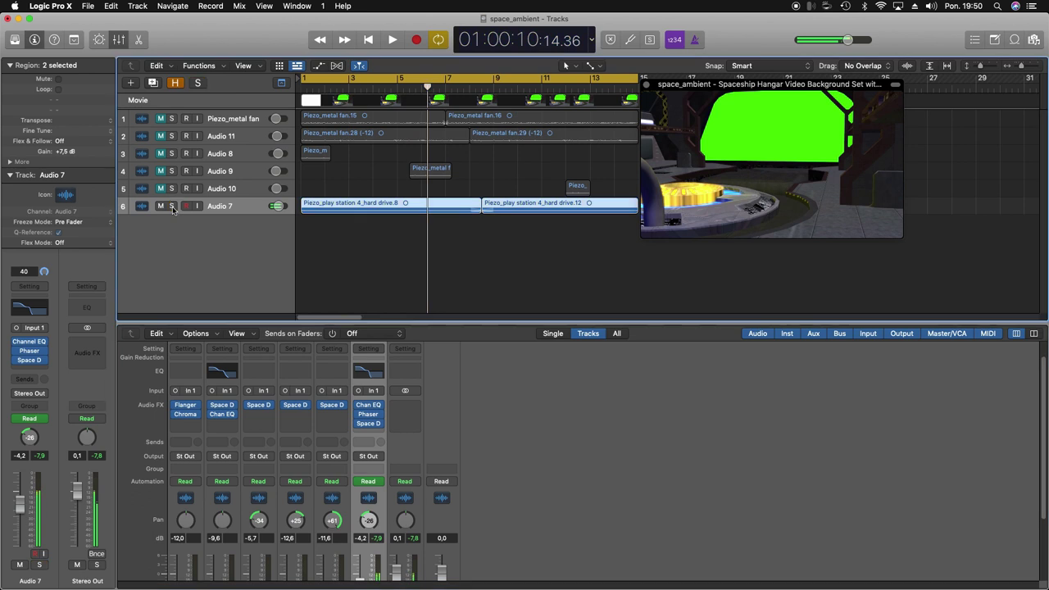
left_click(218, 191)
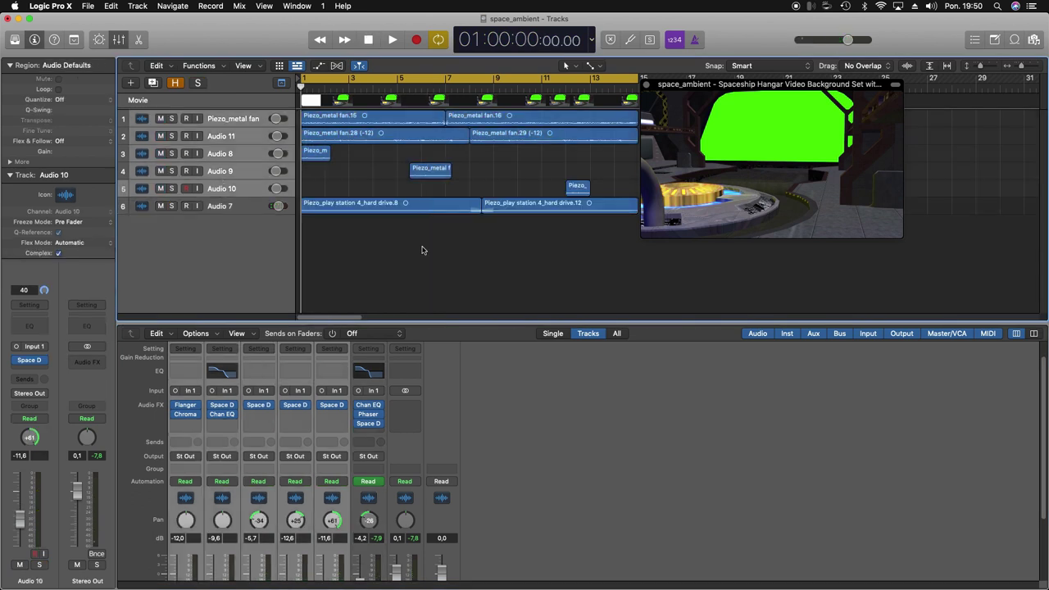
key("space")
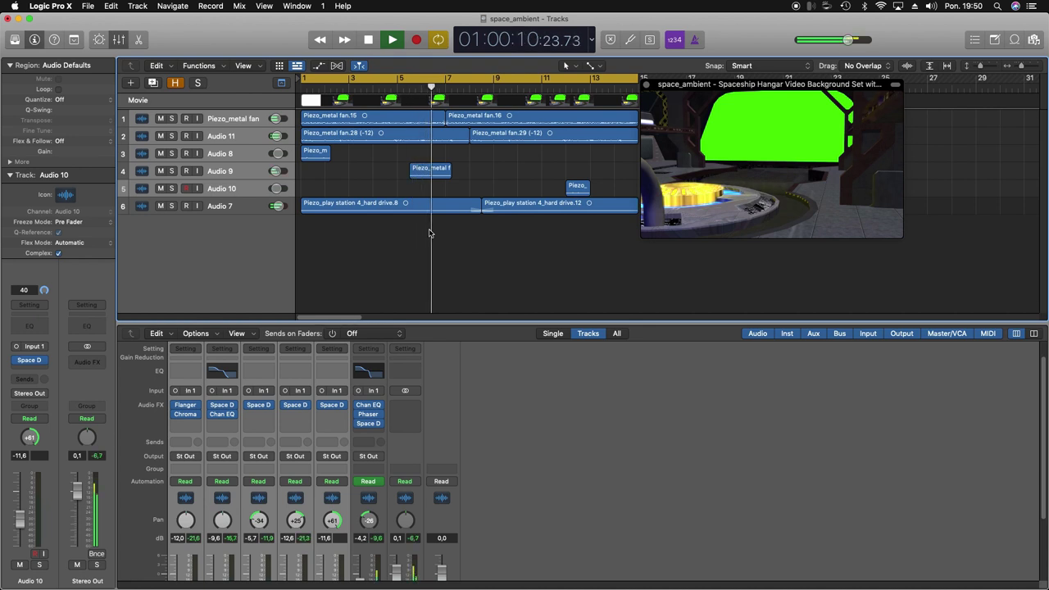
left_click_drag(740, 183, 791, 185)
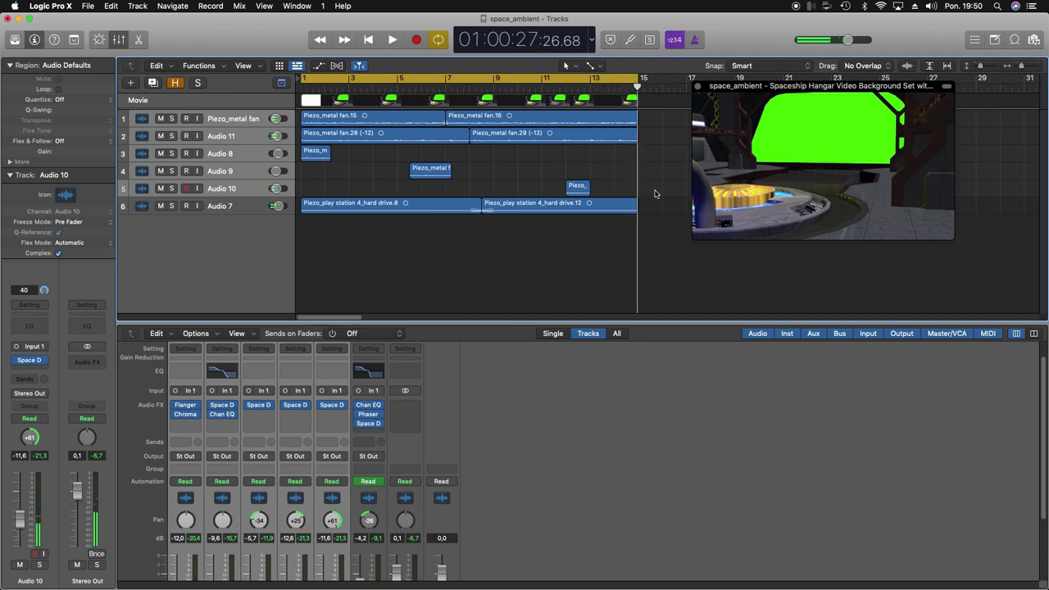
scroll(654, 195, "down", 10)
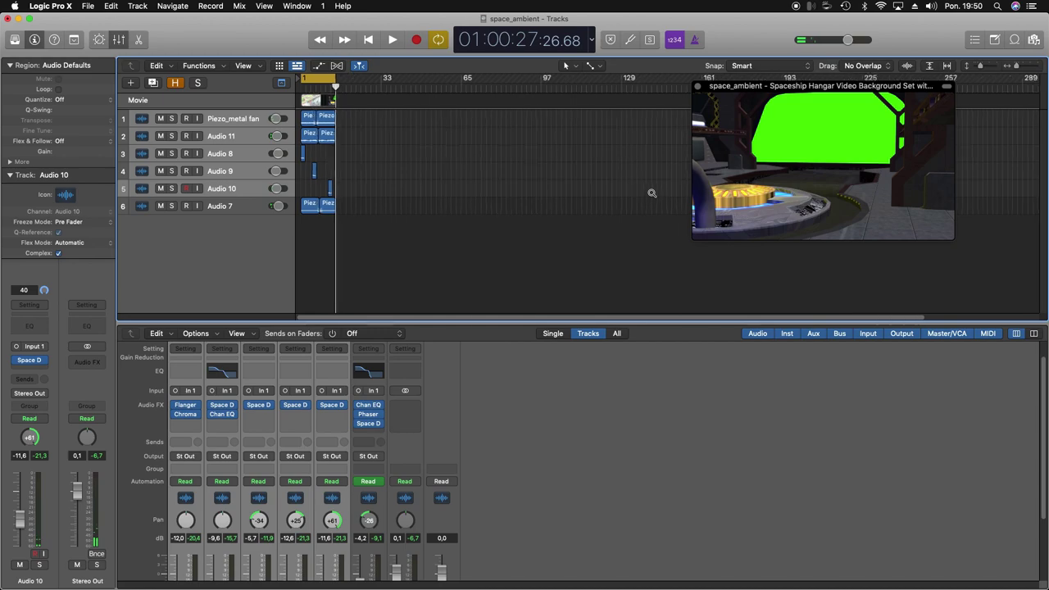